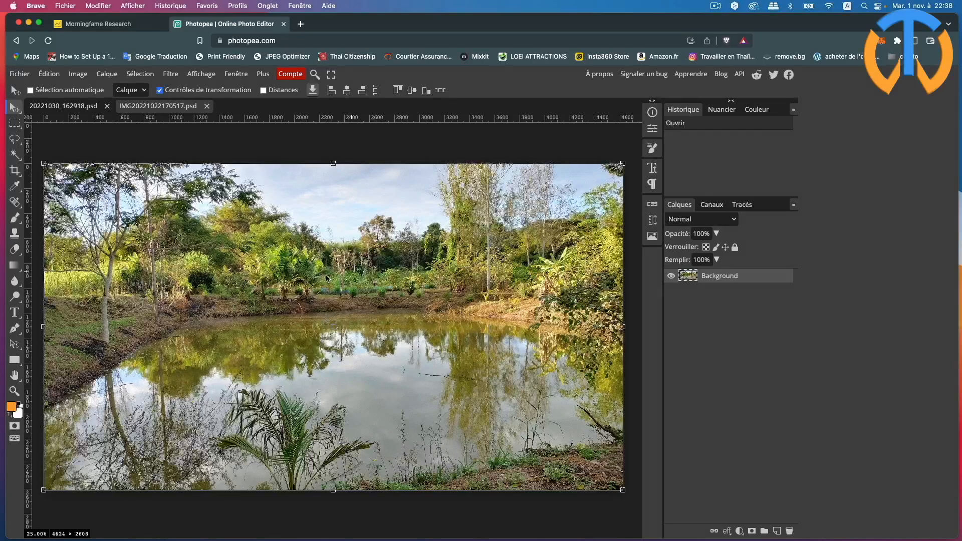
left_click(51, 105)
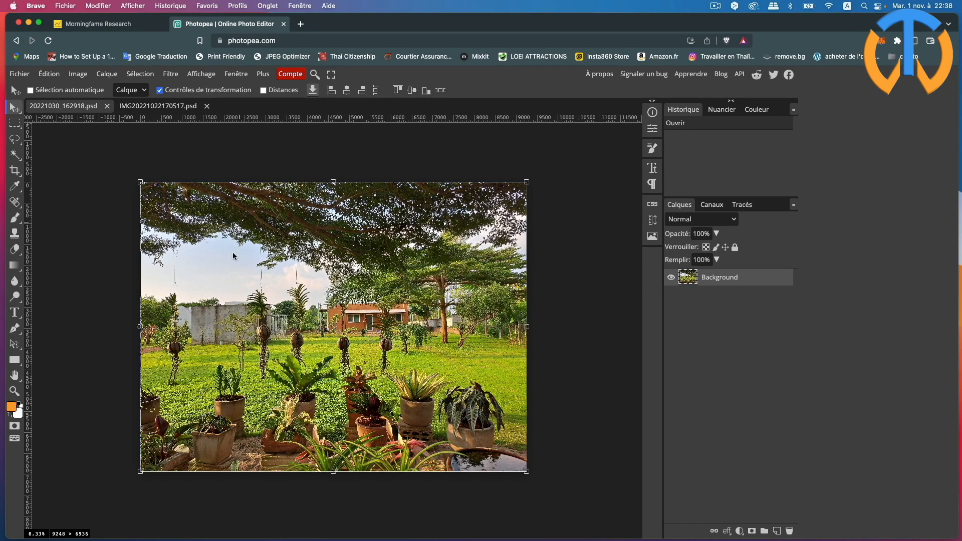
left_click(170, 106)
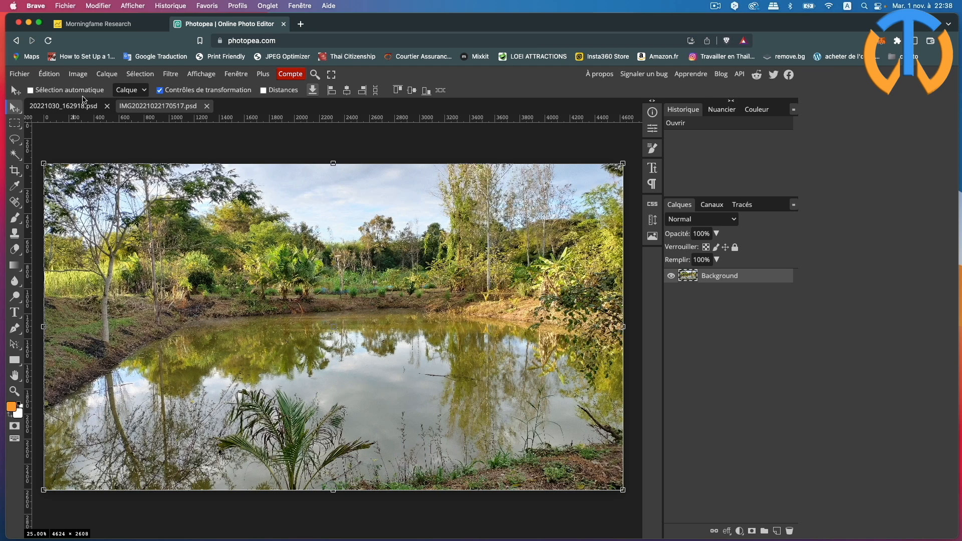
left_click(81, 75)
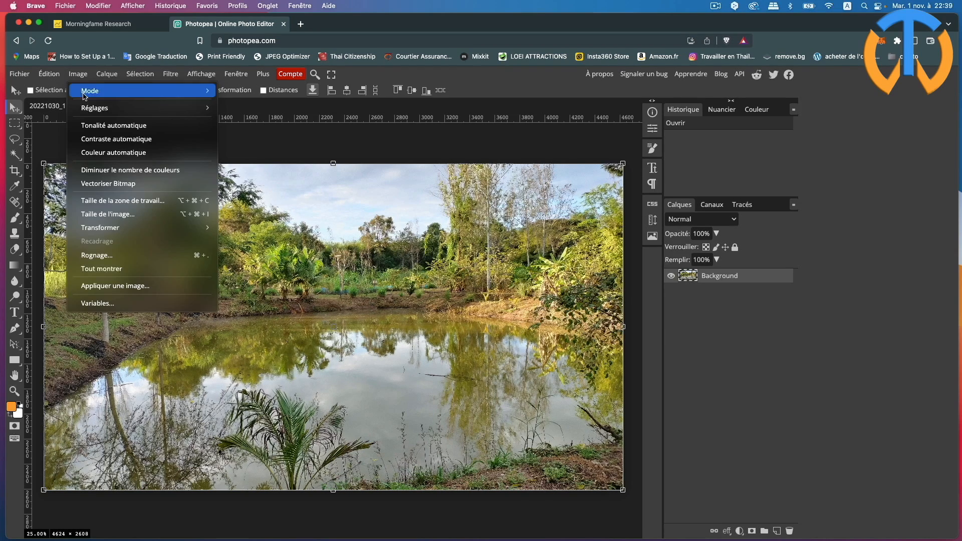
left_click(102, 214)
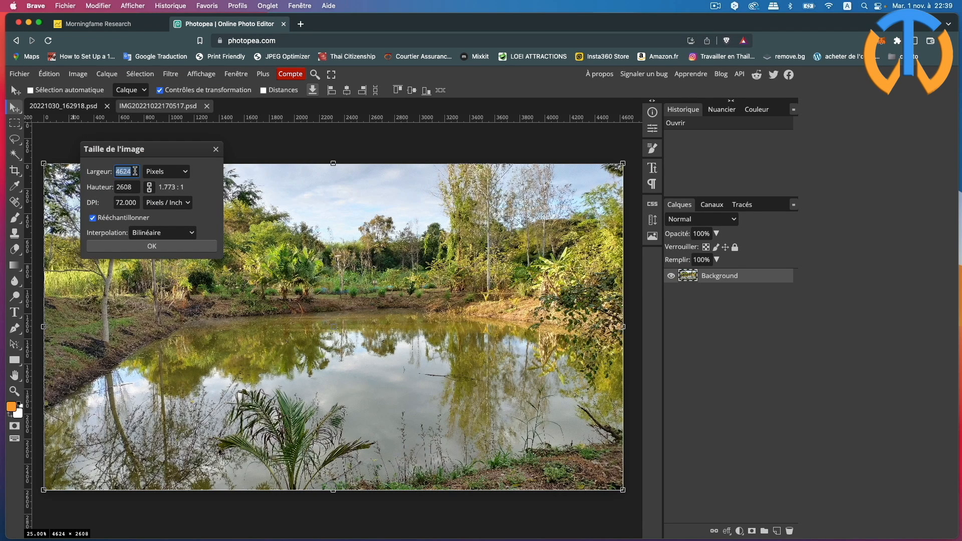
left_click(131, 188)
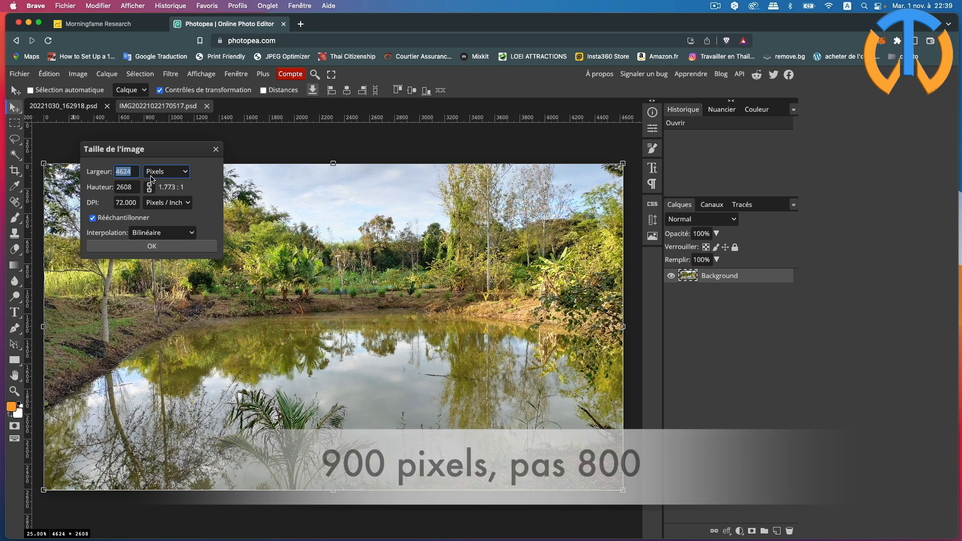
type("900")
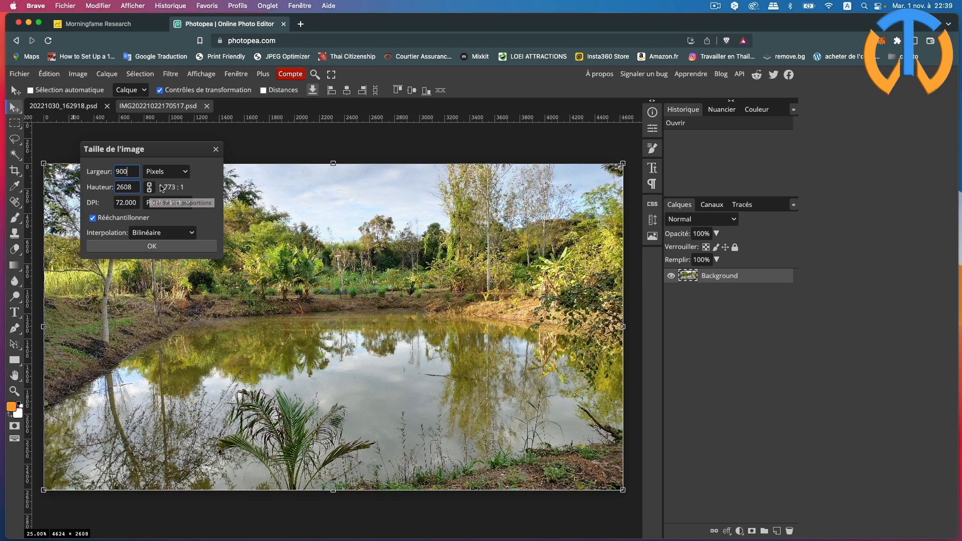
left_click(194, 192)
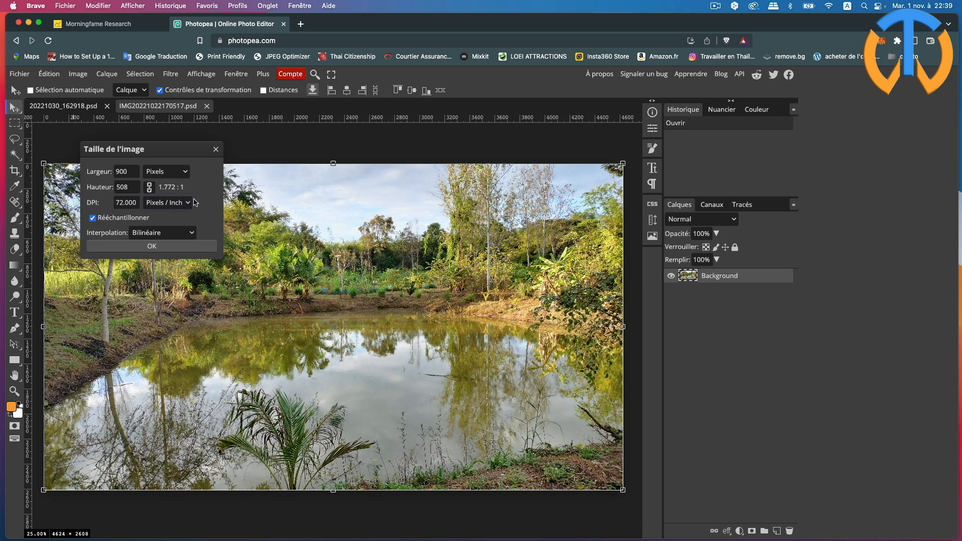
left_click(217, 150)
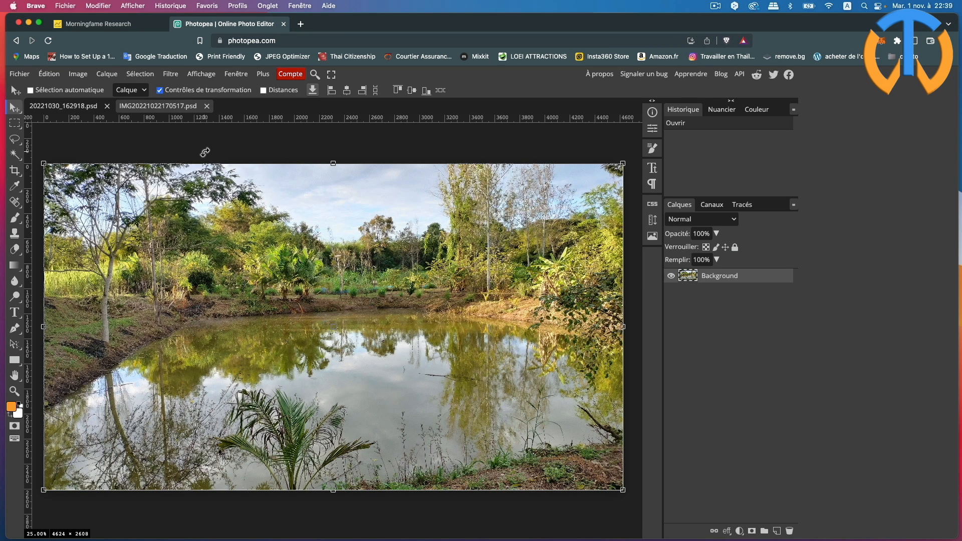
Check the proportional height of the garden photo 20221030_162918 for a width of 900 pixels.
left_click(73, 111)
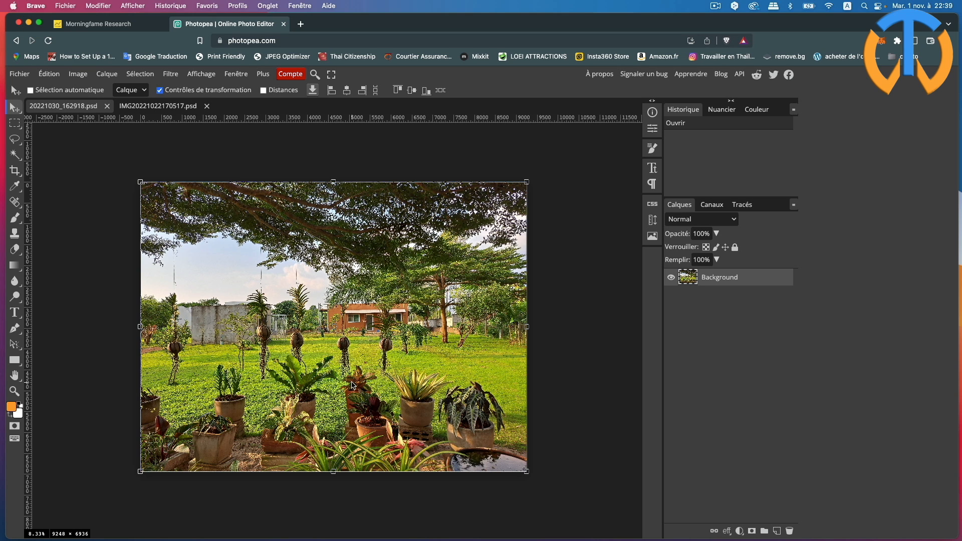
left_click(77, 74)
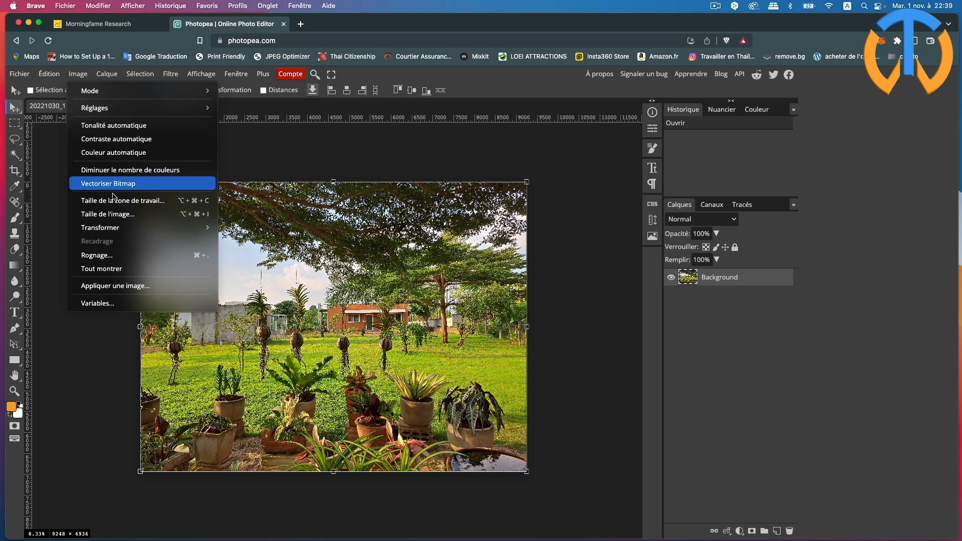
left_click(116, 214)
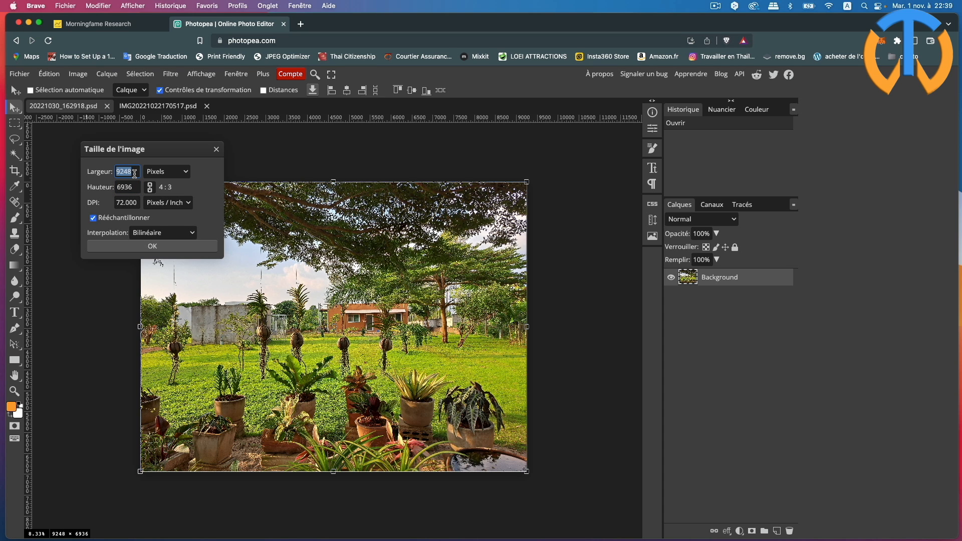
type("900")
left_click(182, 185)
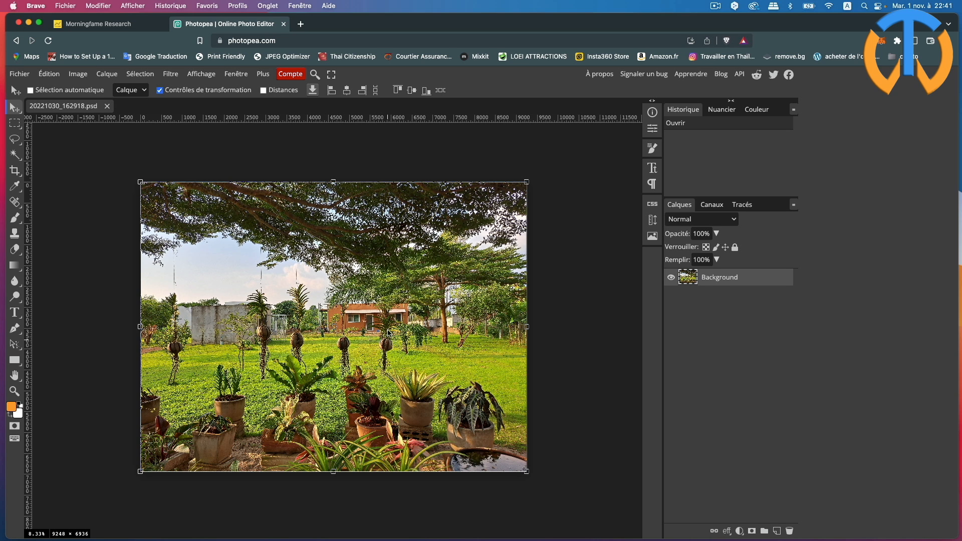
Start a new project and set its size to 900 by 600 pixels.
left_click(24, 76)
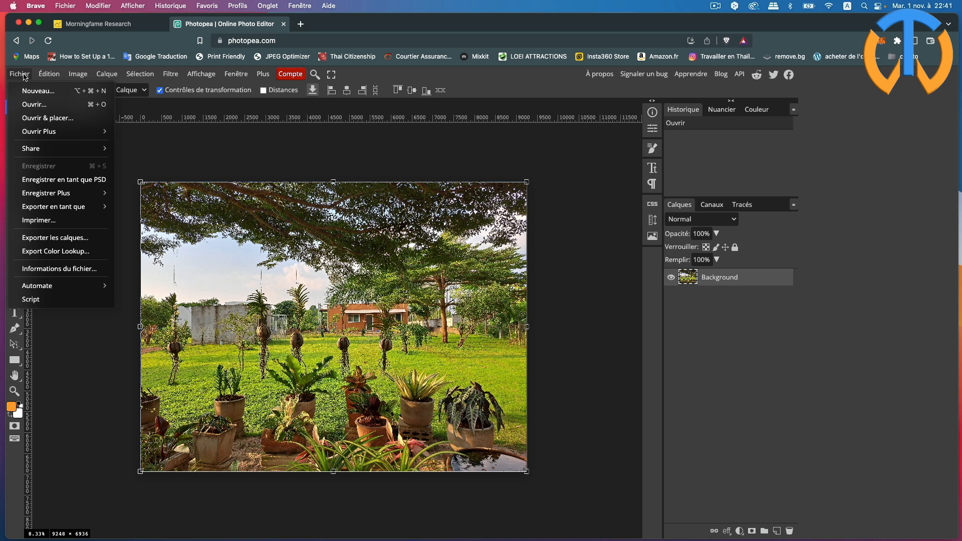
left_click(38, 91)
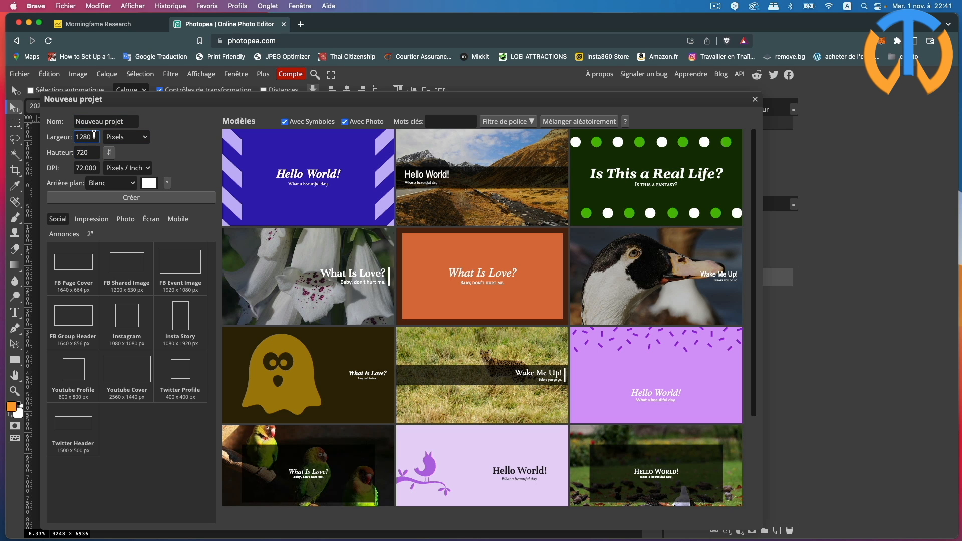
left_click_drag(92, 136, 67, 135)
type("900")
left_click_drag(99, 153, 66, 149)
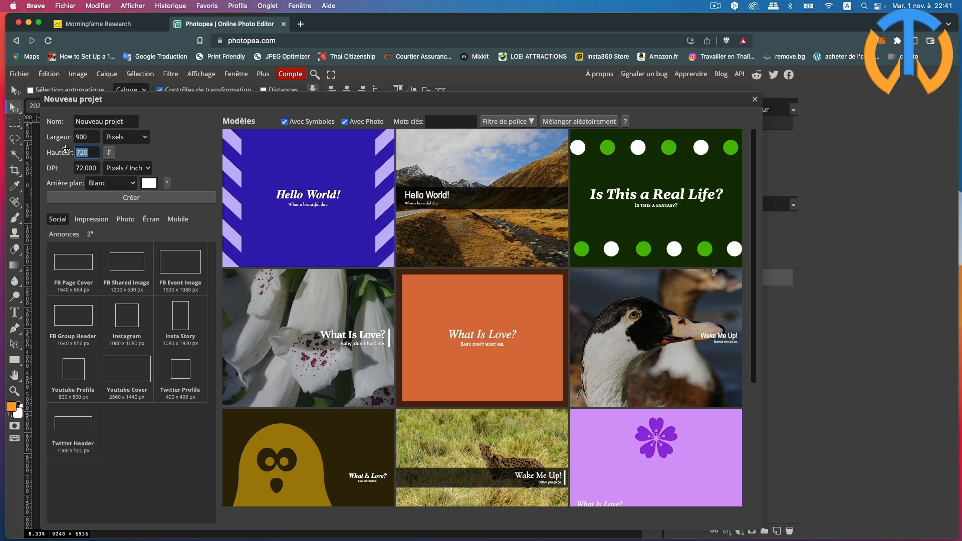
type("600")
left_click(177, 158)
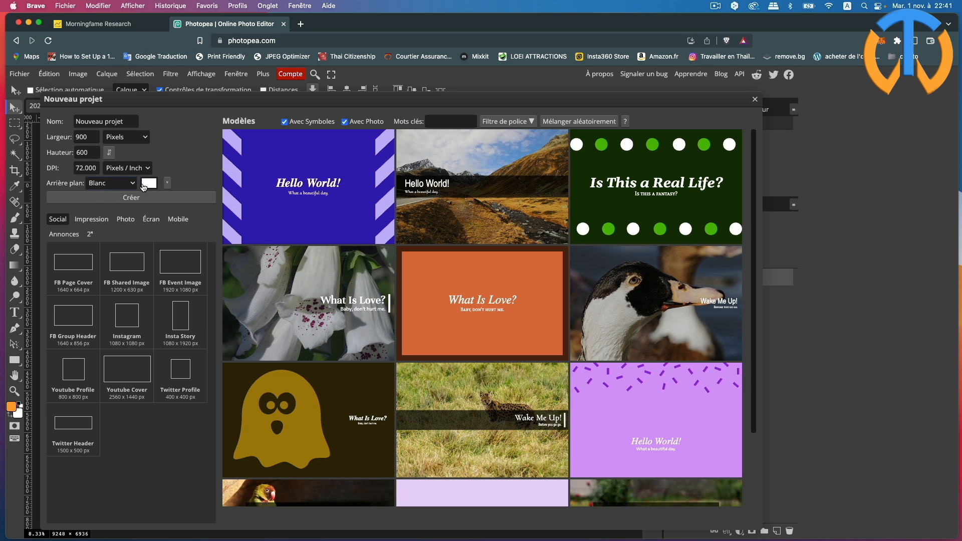
Set the new project's background to Transparent and create the project.
left_click(149, 184)
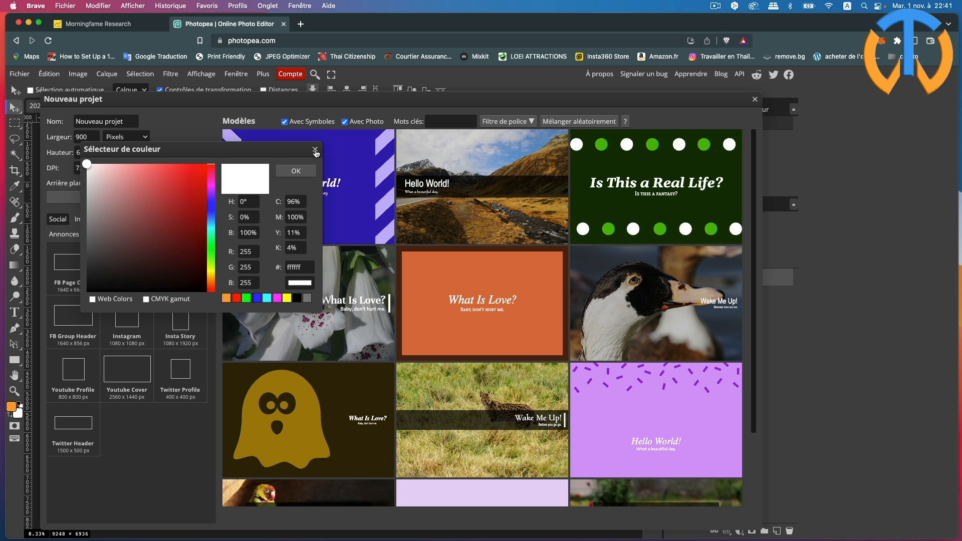
left_click(316, 151)
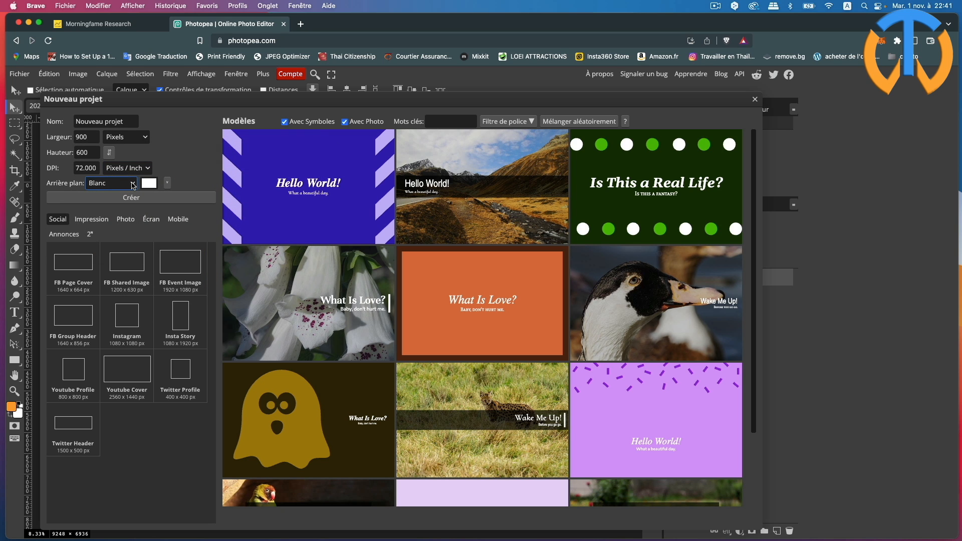
left_click(134, 185)
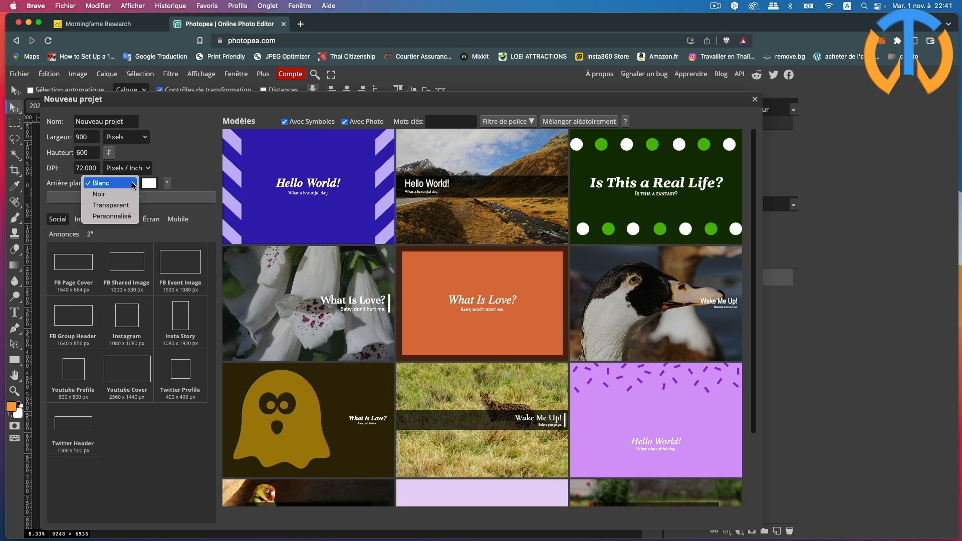
left_click(111, 206)
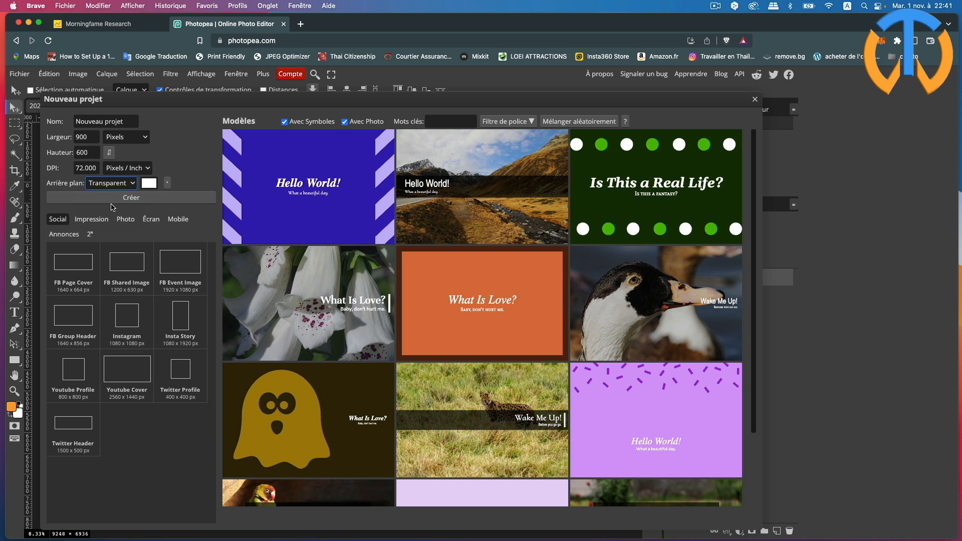
left_click(130, 199)
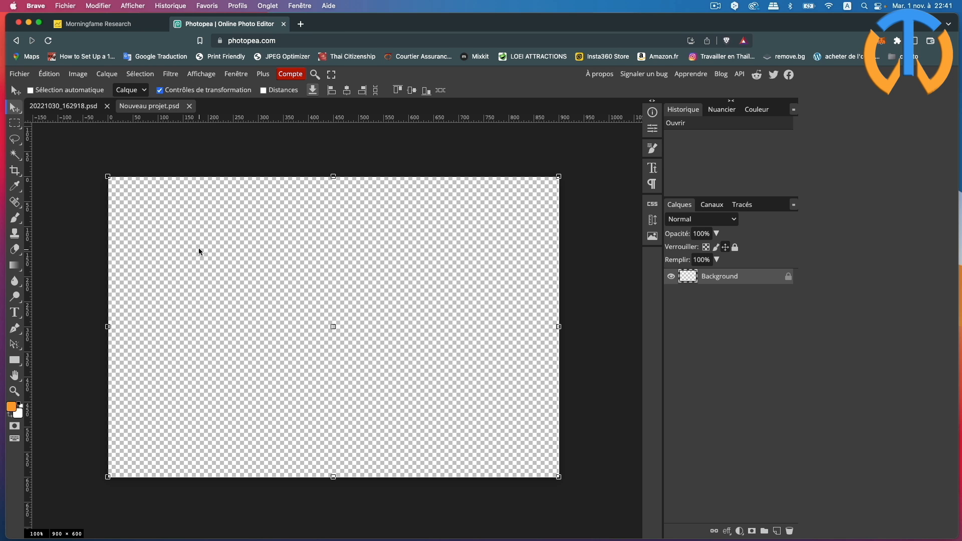
Place logo original.psd in the project, scaled to about 17% in the lower-right corner of the canvas.
left_click(26, 78)
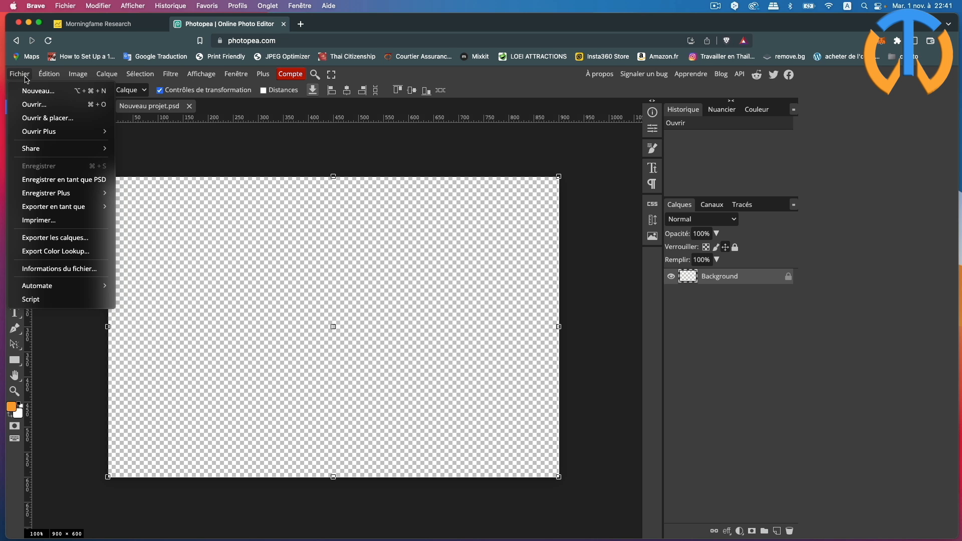
left_click(39, 120)
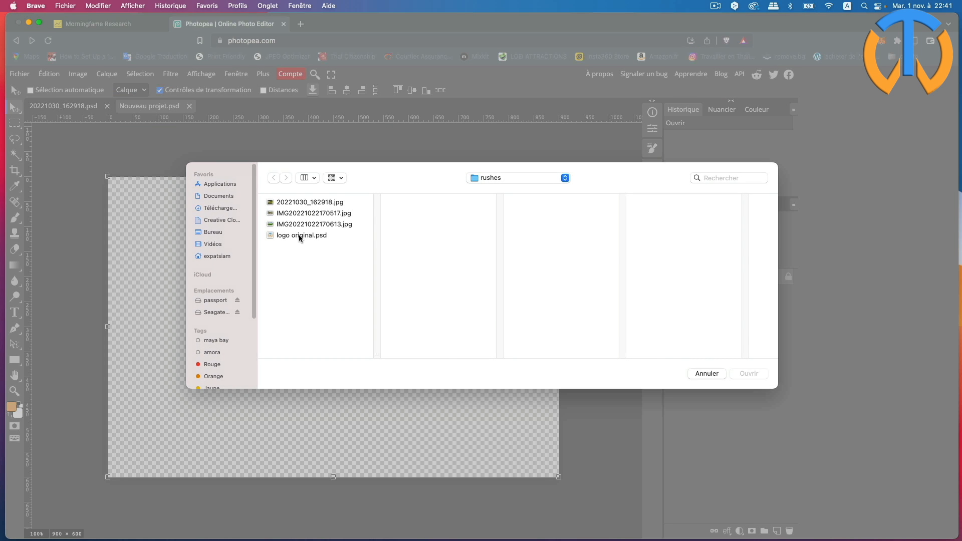
left_click(298, 234)
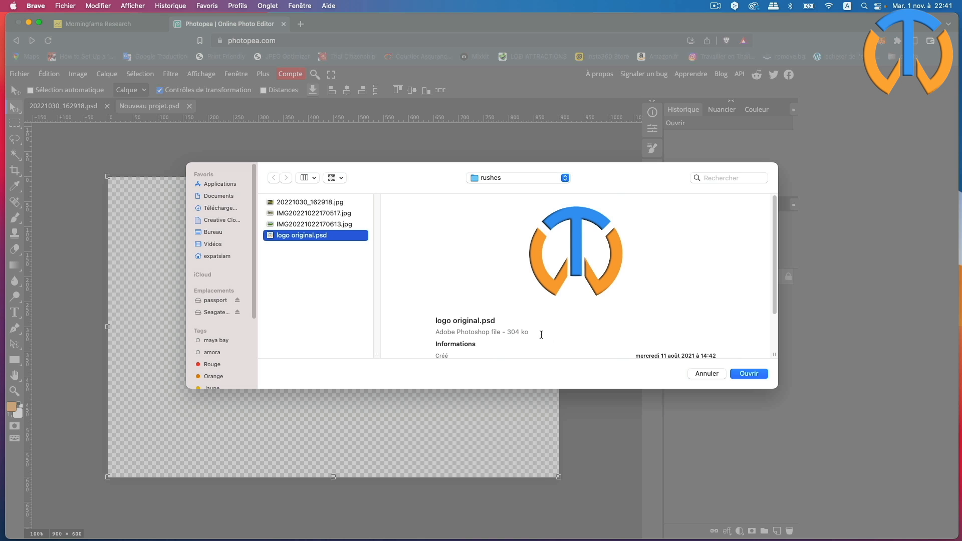
left_click(748, 374)
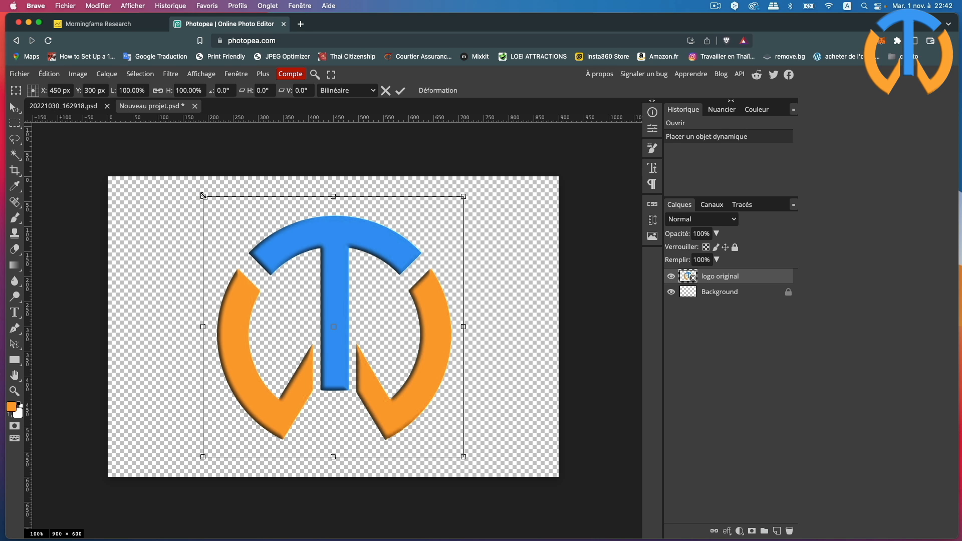
left_click_drag(203, 196, 205, 198)
left_click_drag(210, 204, 527, 442)
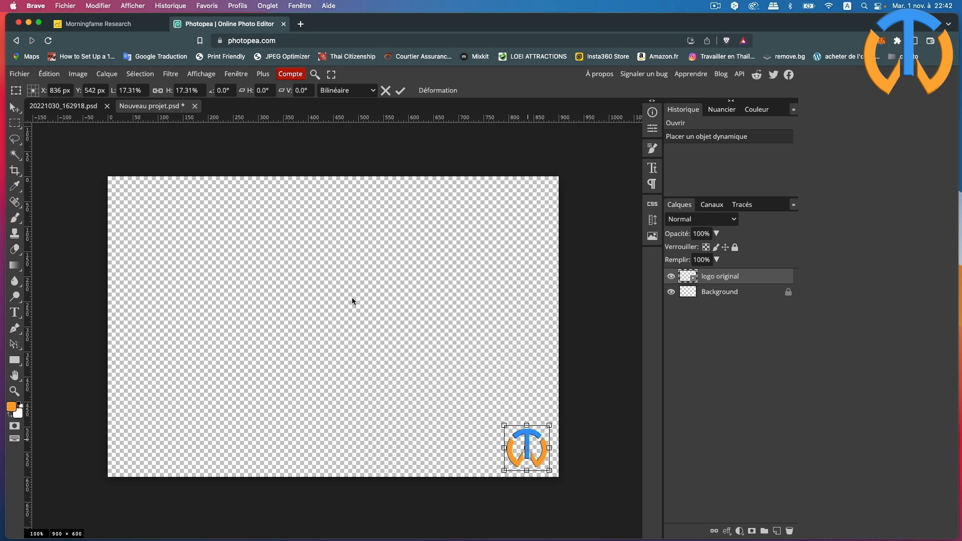
Merge the Background and logo original layers into one layer.
left_click(716, 293)
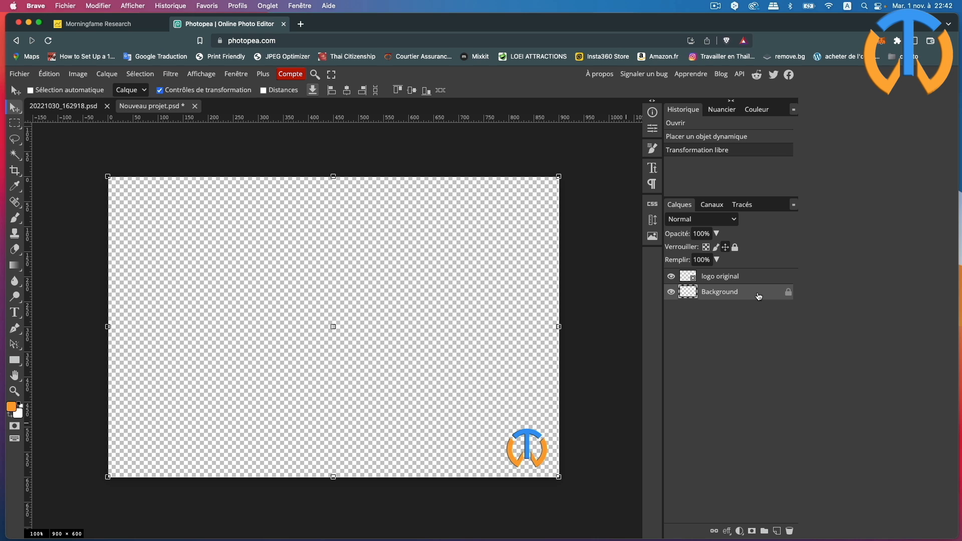
key("super")
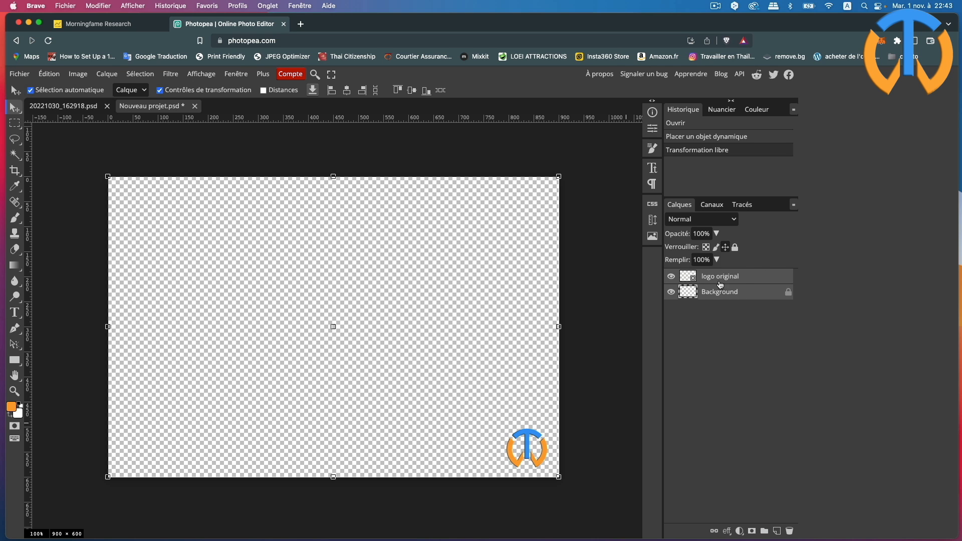
right_click(761, 294)
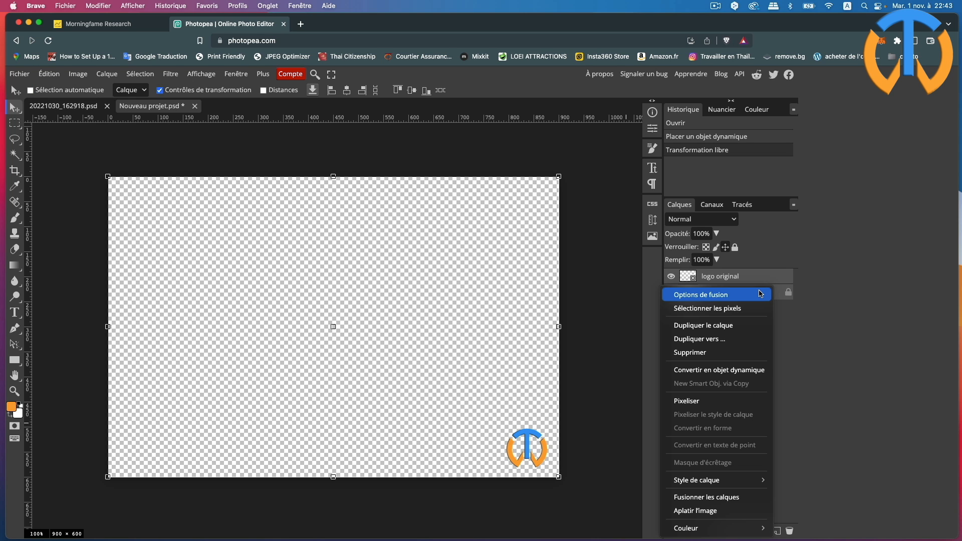
left_click(736, 498)
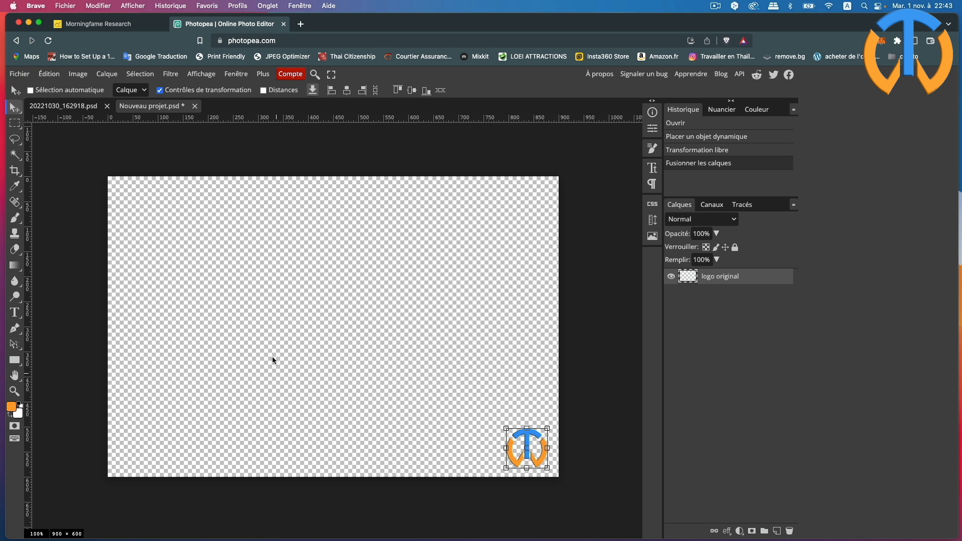
Save the logo project as a PSD named "900 X 500 logo" in the rushes folder and close it.
left_click(17, 76)
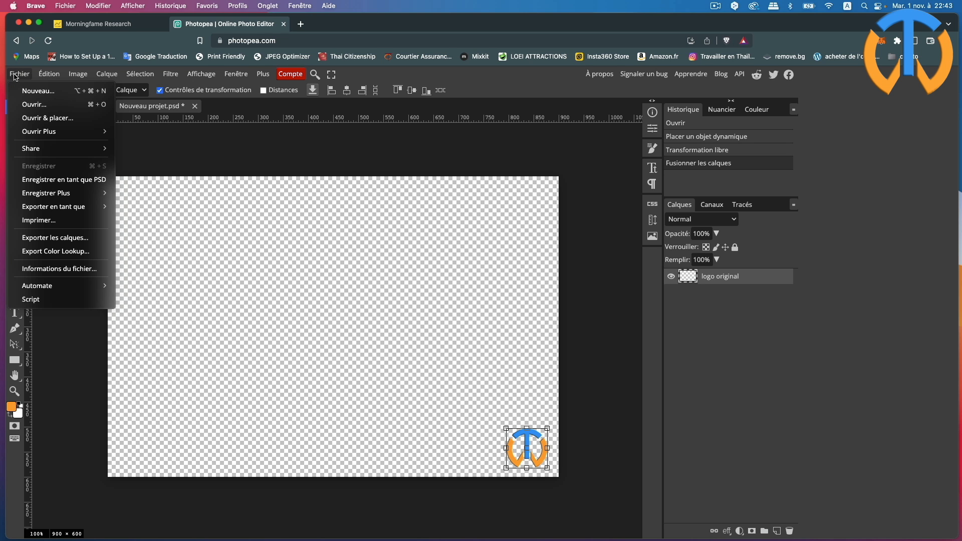
left_click(58, 179)
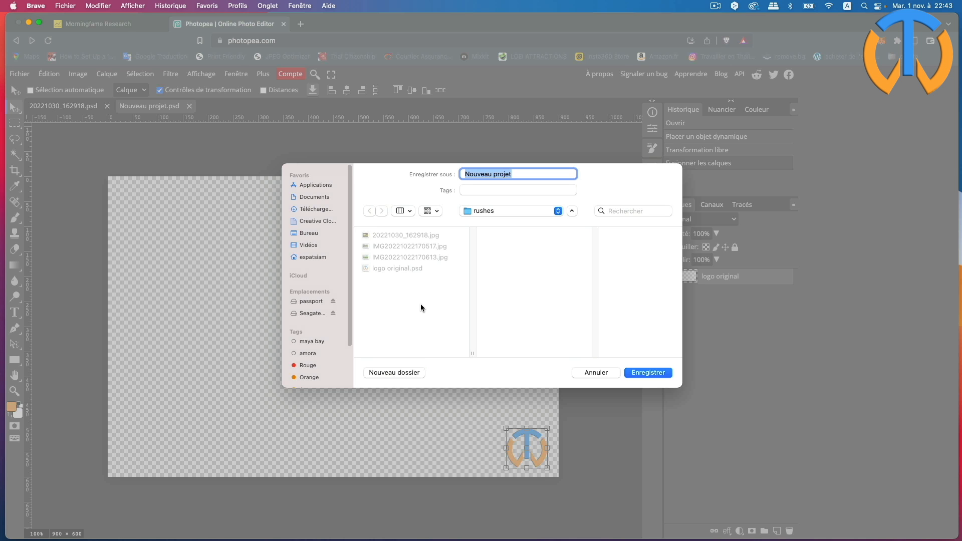
type("900 X 500 logo")
left_click(652, 374)
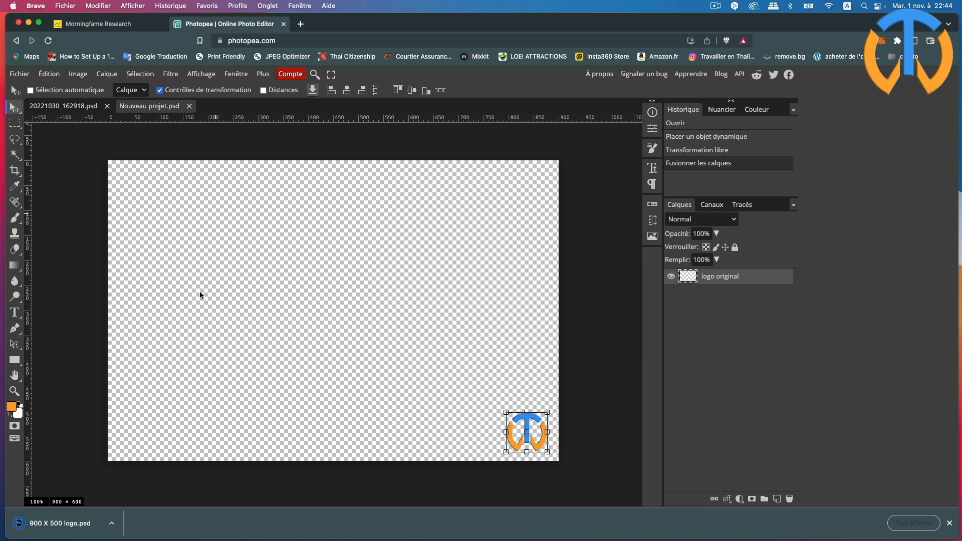
left_click(950, 523)
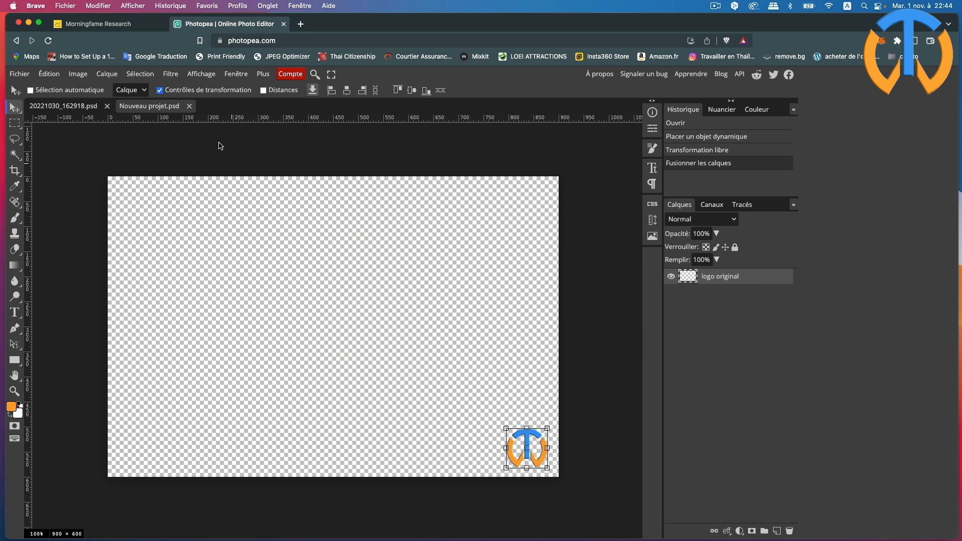
left_click(189, 106)
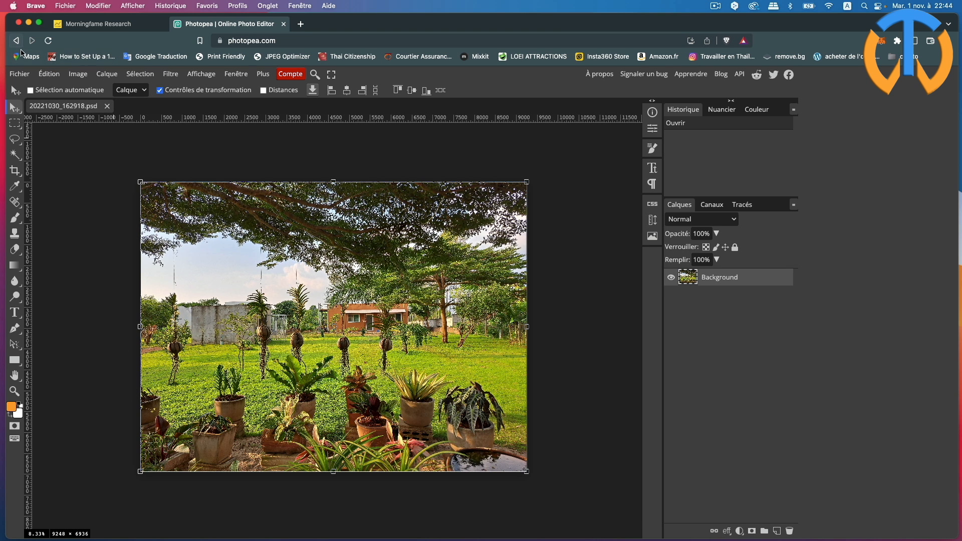
left_click(78, 75)
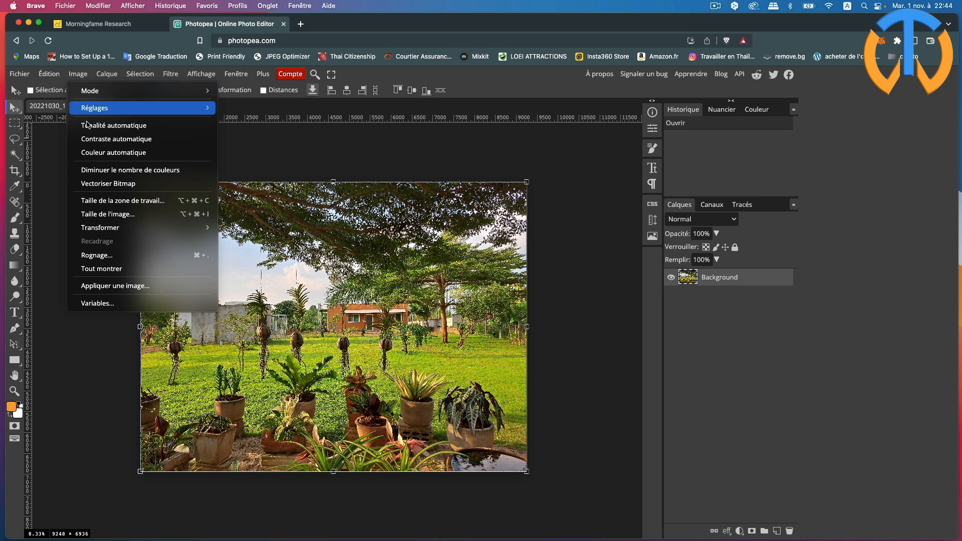
left_click(109, 215)
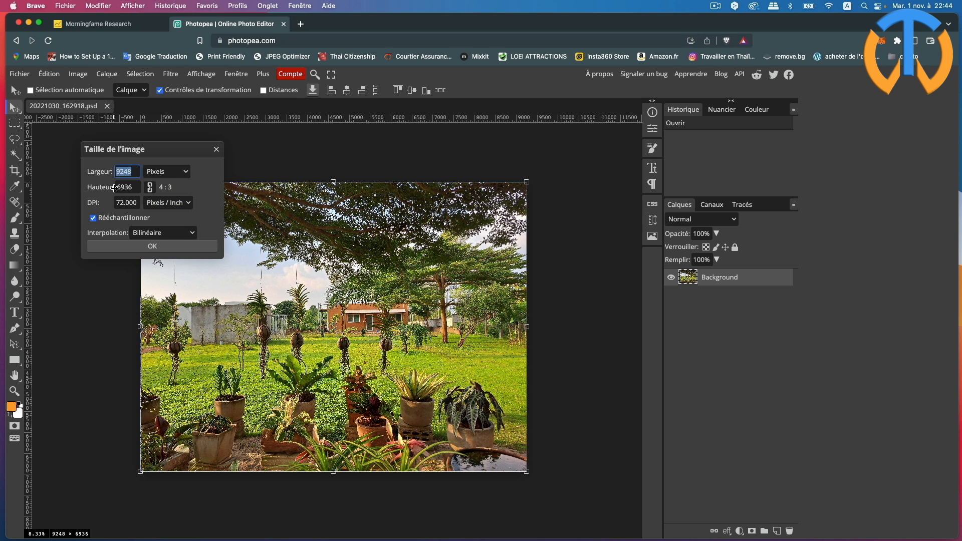
left_click(216, 150)
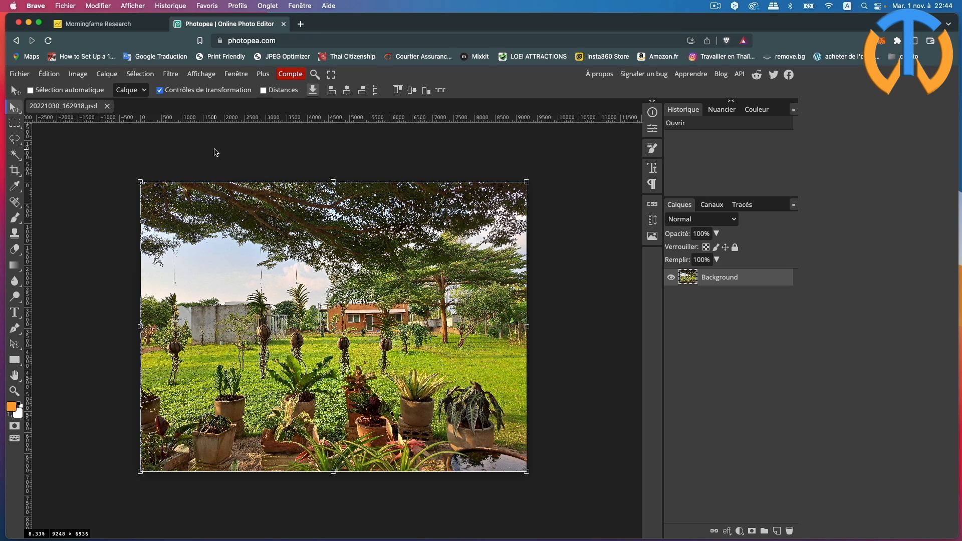
Set the Crop tool to a fixed size of 900 by 600 pixels for the garden photo.
left_click(16, 172)
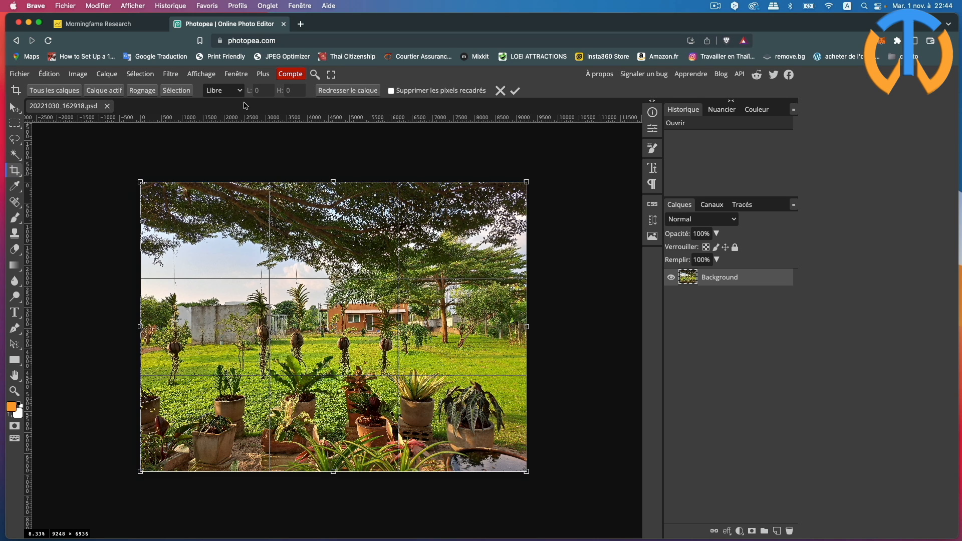
left_click(225, 93)
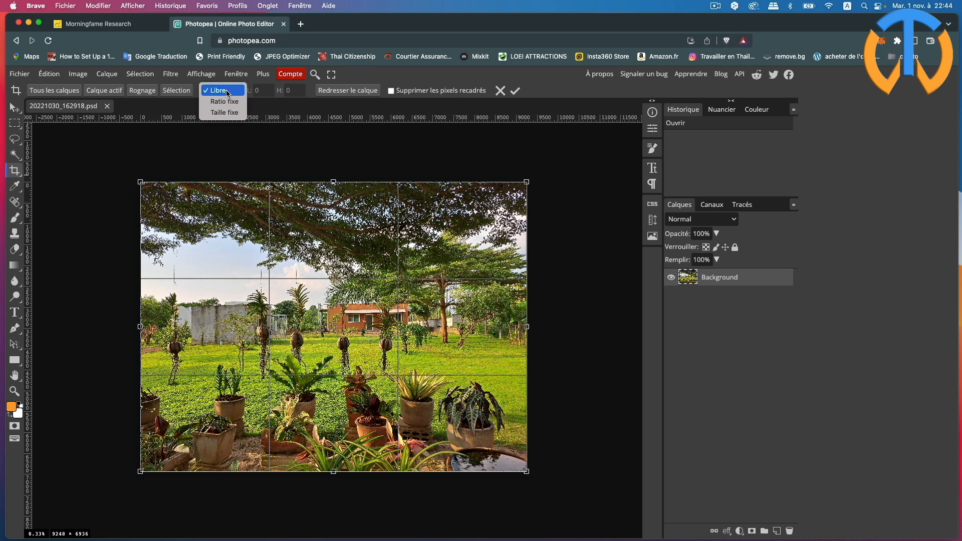
left_click(225, 113)
left_click(271, 90)
type("900")
key("Tab")
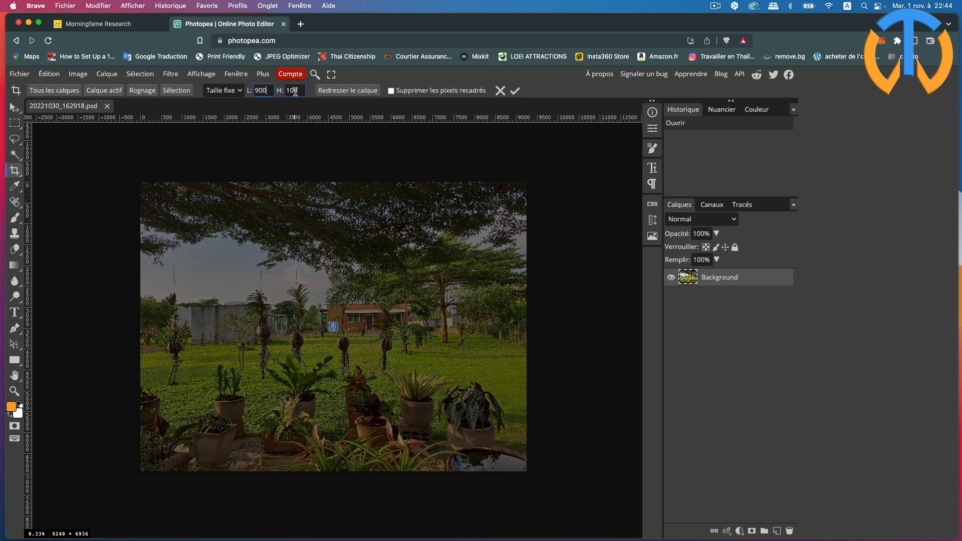
type("600")
key("Return")
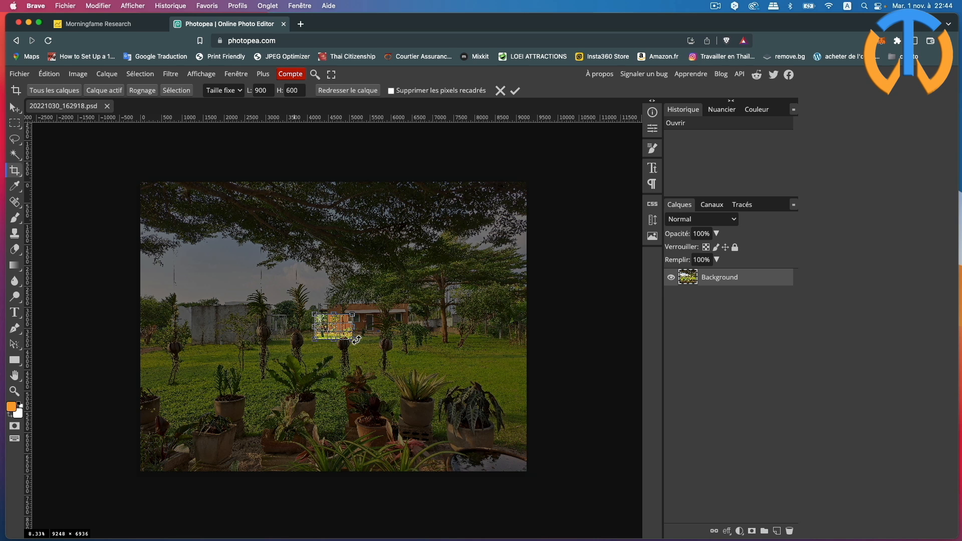
Enlarge the crop frame to nearly the photo's full width, shift it down slightly, enable deletion of cropped pixels and apply the crop.
left_click_drag(350, 339, 475, 439)
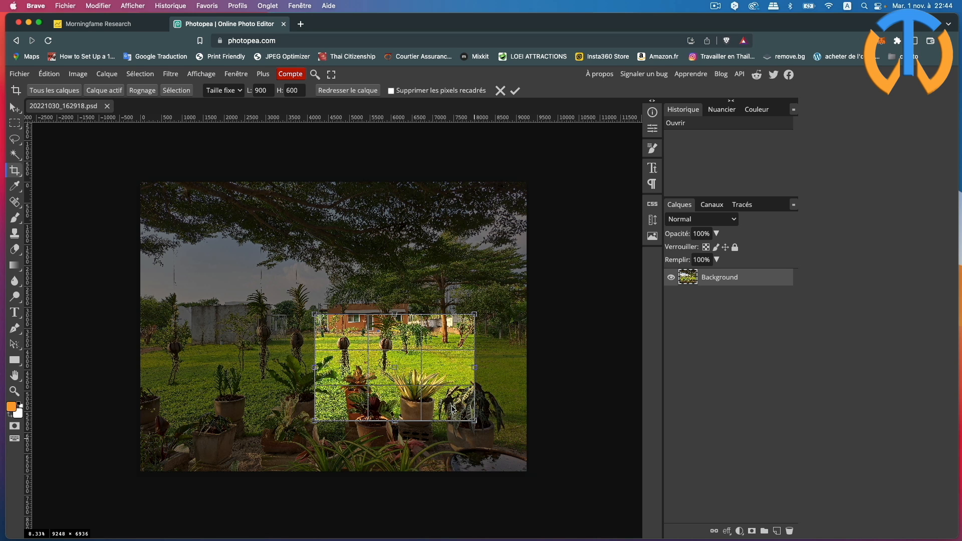
left_click_drag(315, 315, 254, 274)
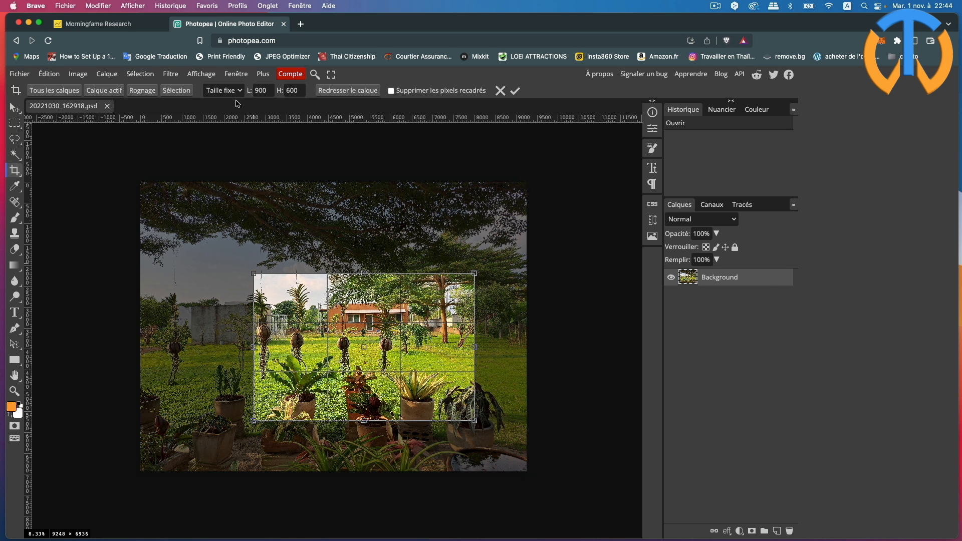
left_click_drag(254, 274, 147, 166)
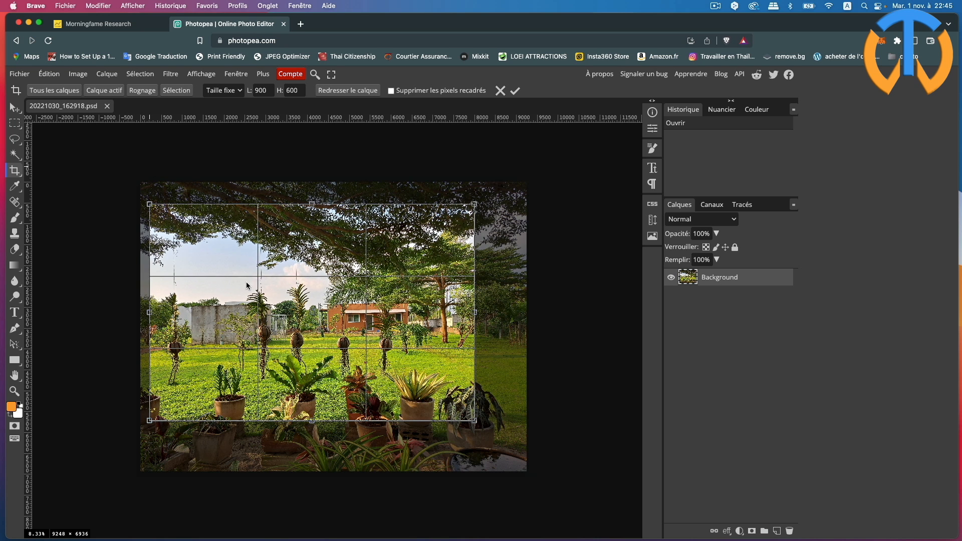
left_click_drag(474, 421, 522, 469)
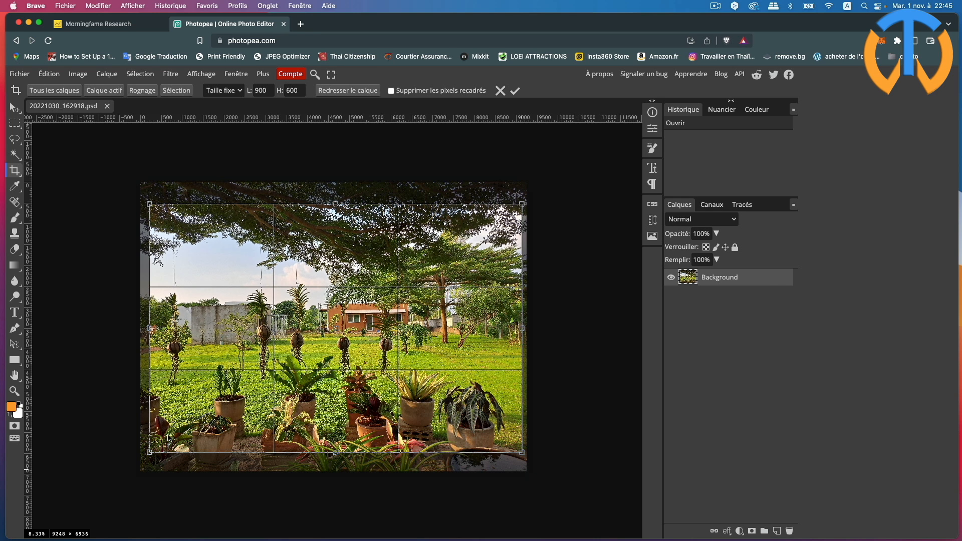
left_click_drag(149, 453, 144, 457)
left_click_drag(305, 379, 304, 389)
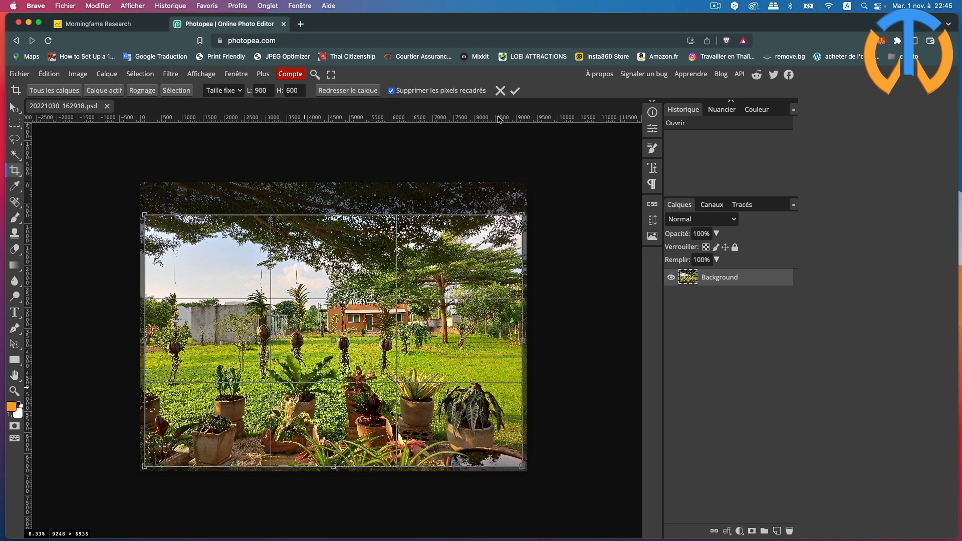
left_click(515, 91)
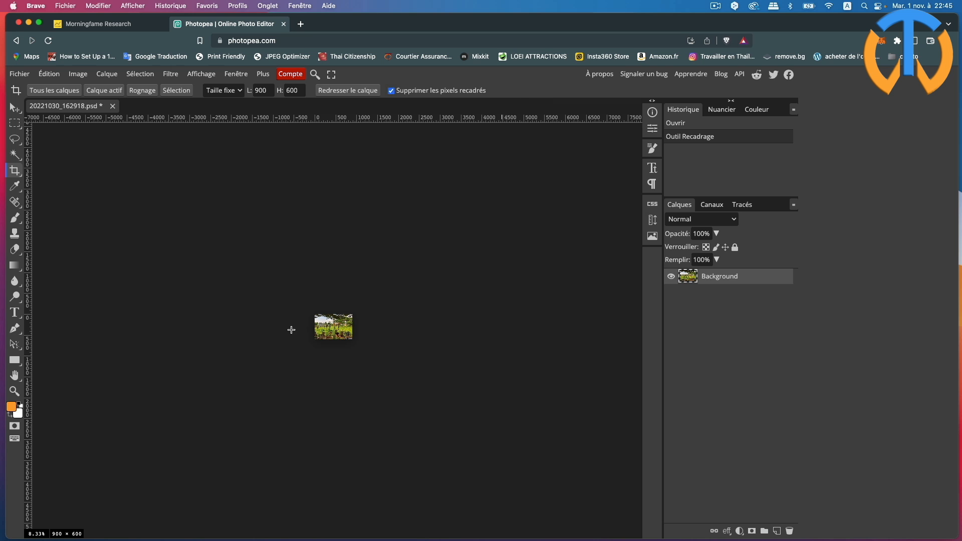
Place 900 X 500 logo.psd from the rushes folder over the cropped garden photo.
double_click(13, 392)
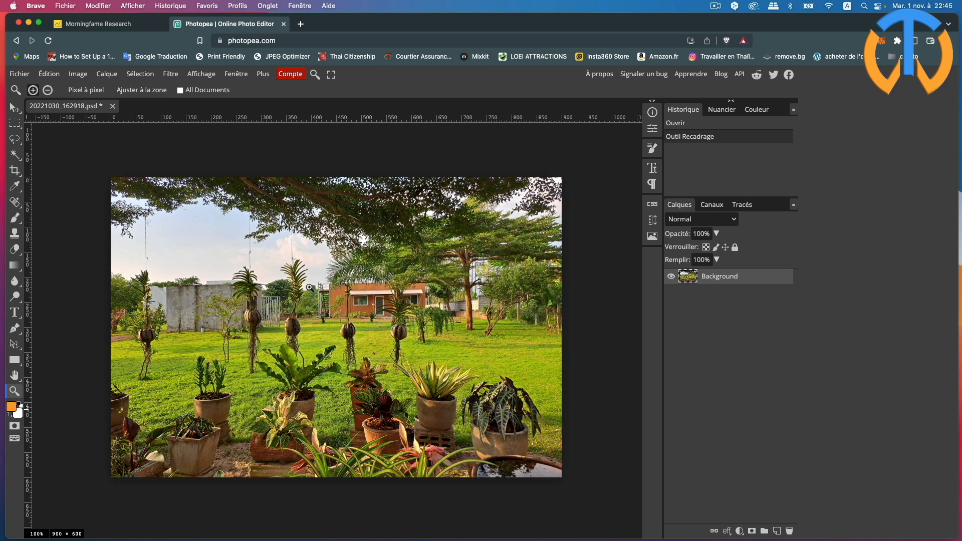
left_click(19, 76)
left_click(43, 118)
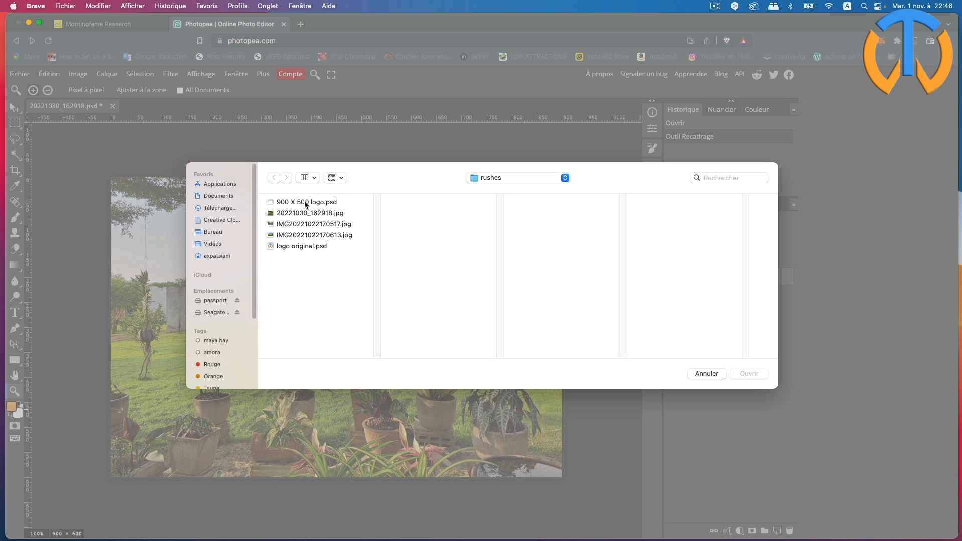
left_click(305, 203)
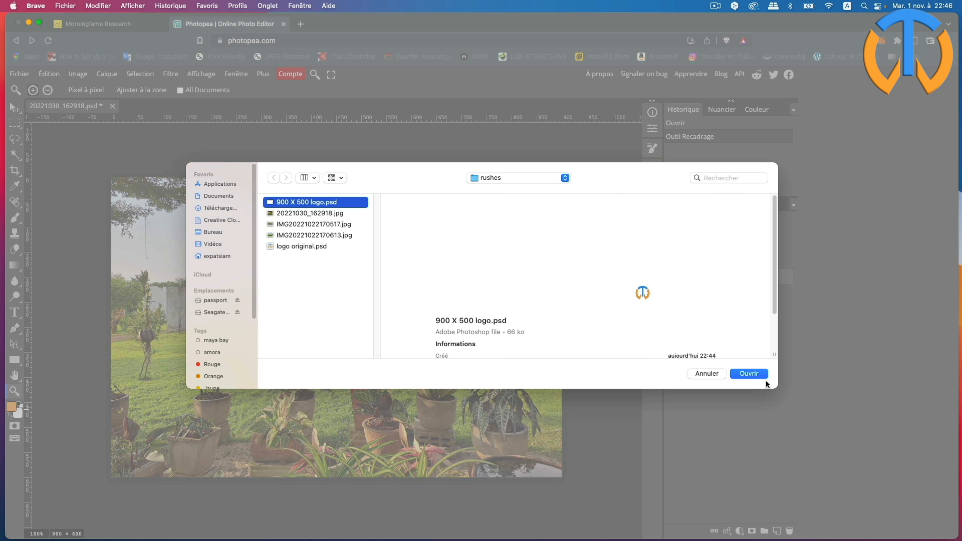
left_click(750, 374)
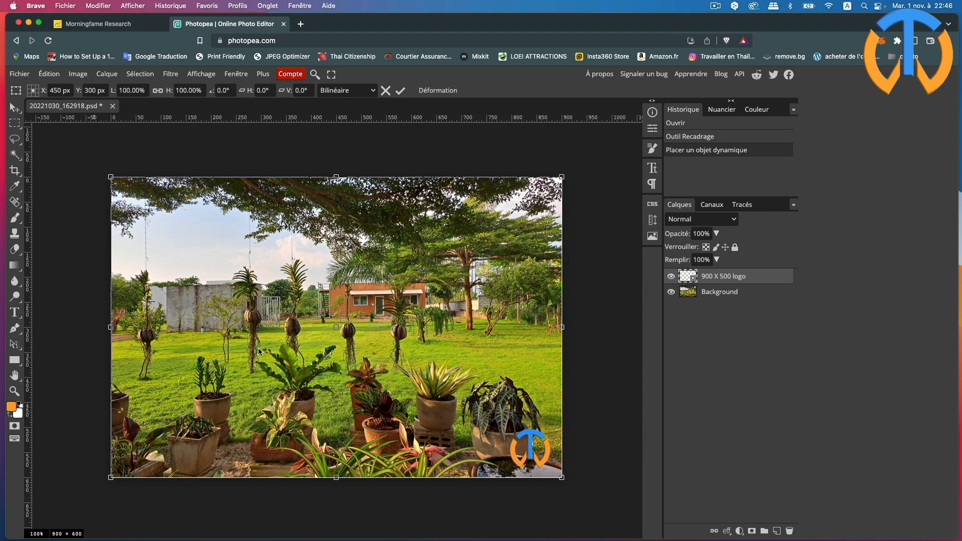
Export the watermarked garden photo in WebP format under the name 001 and save it in the rushes folder.
left_click(19, 73)
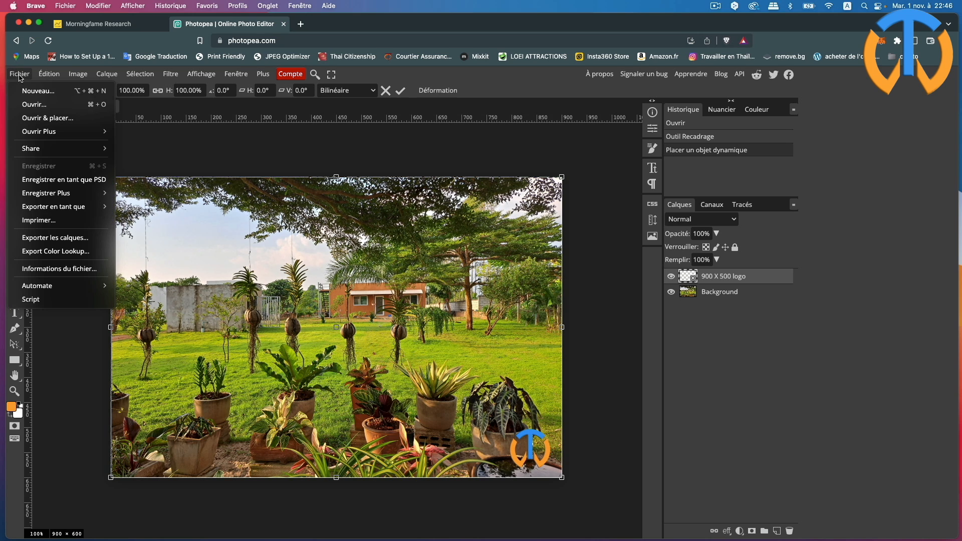
mouse_move(48, 212)
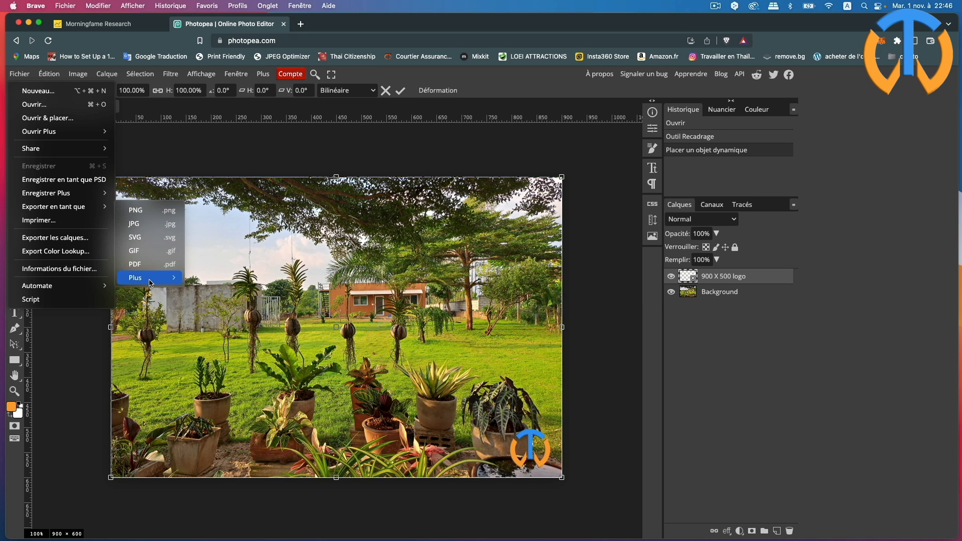
mouse_move(151, 283)
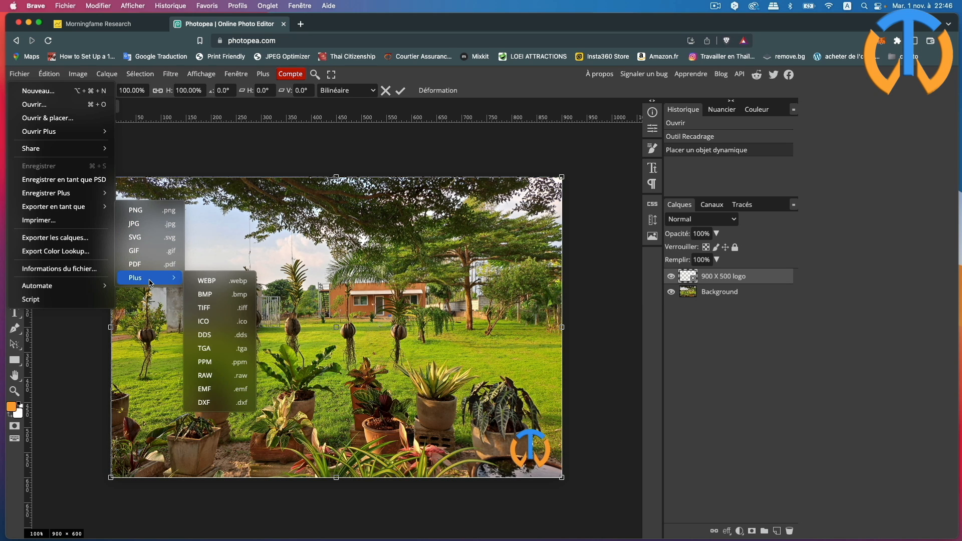
left_click(218, 282)
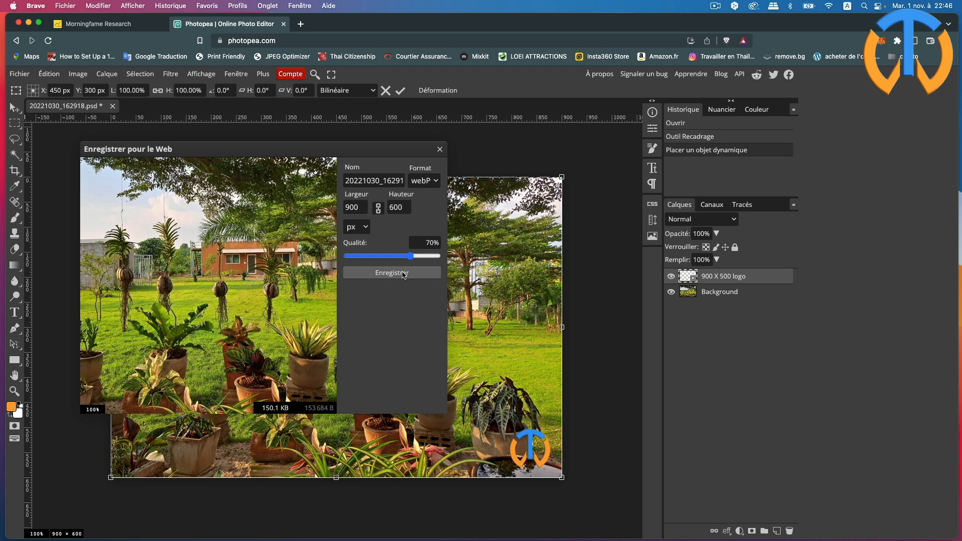
left_click(376, 181)
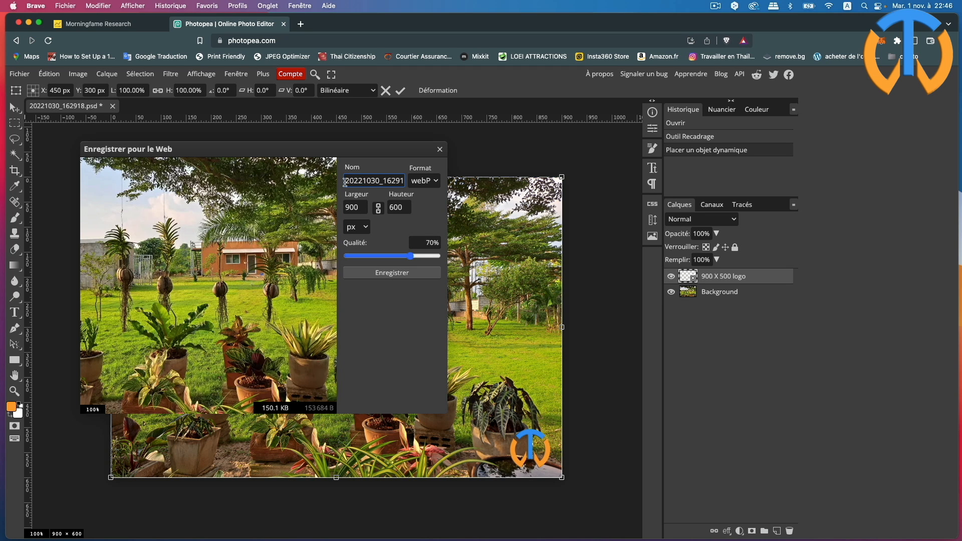
left_click_drag(347, 181, 460, 183)
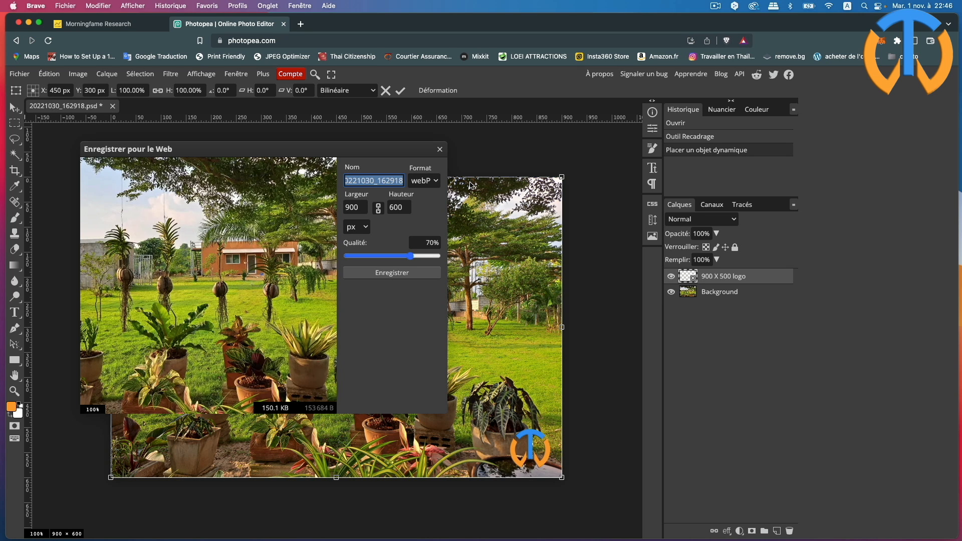
type("001")
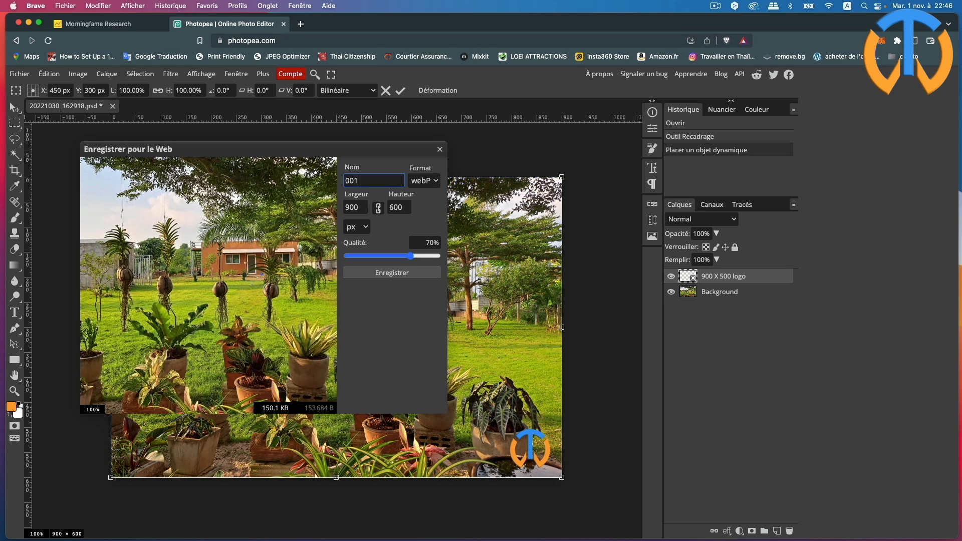
left_click(396, 273)
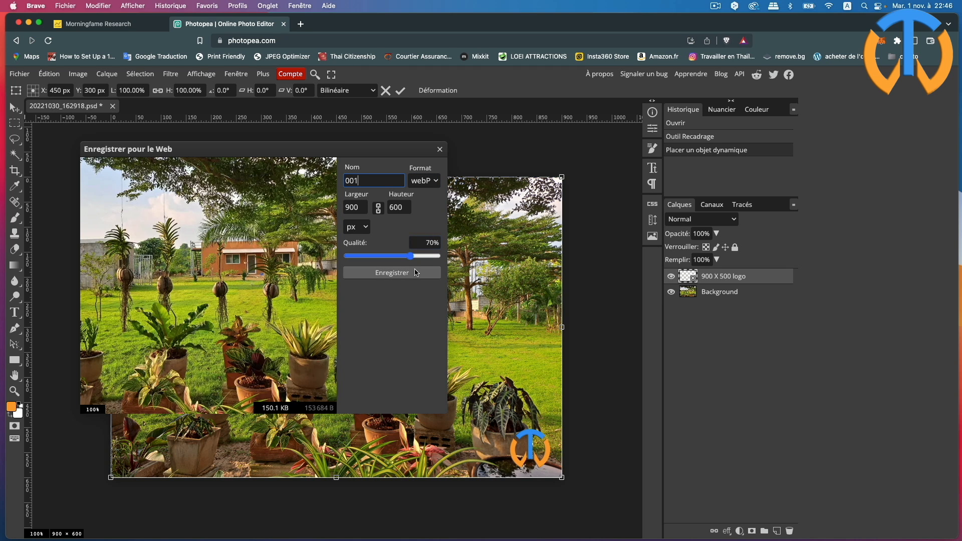
left_click(392, 275)
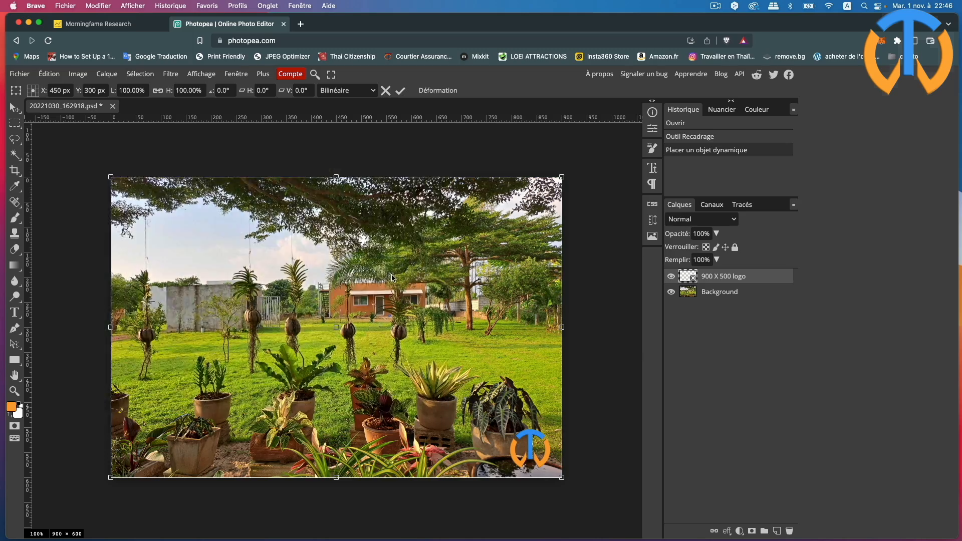
left_click(650, 373)
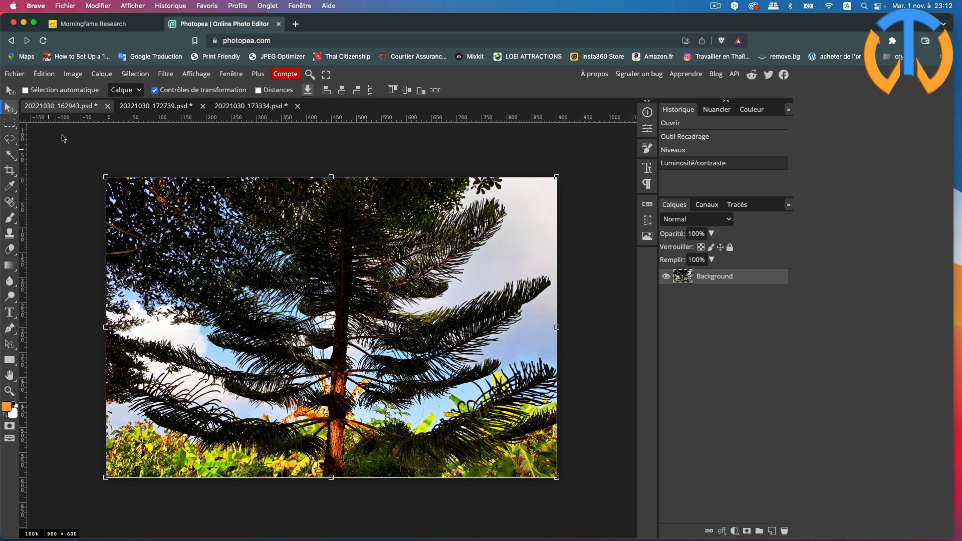
Place 900 X 600 logo.psd over the riverside walkway photo in 20221030_173334.psd.
left_click(163, 108)
left_click(256, 111)
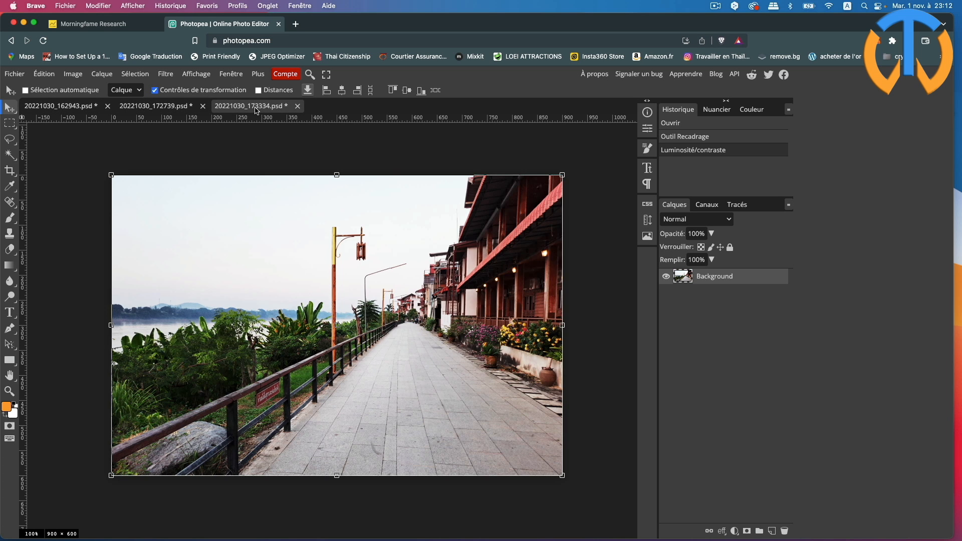
left_click(4, 72)
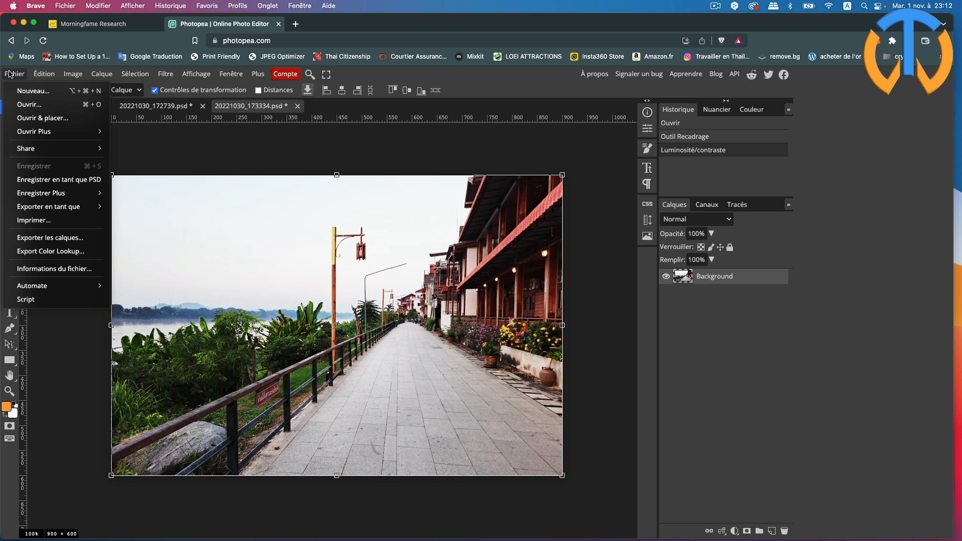
left_click(30, 118)
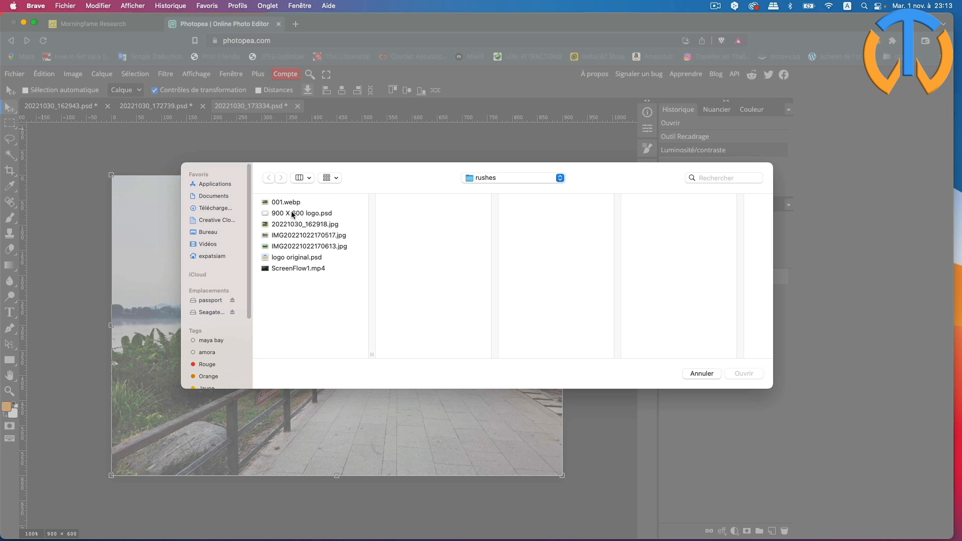
left_click(310, 215)
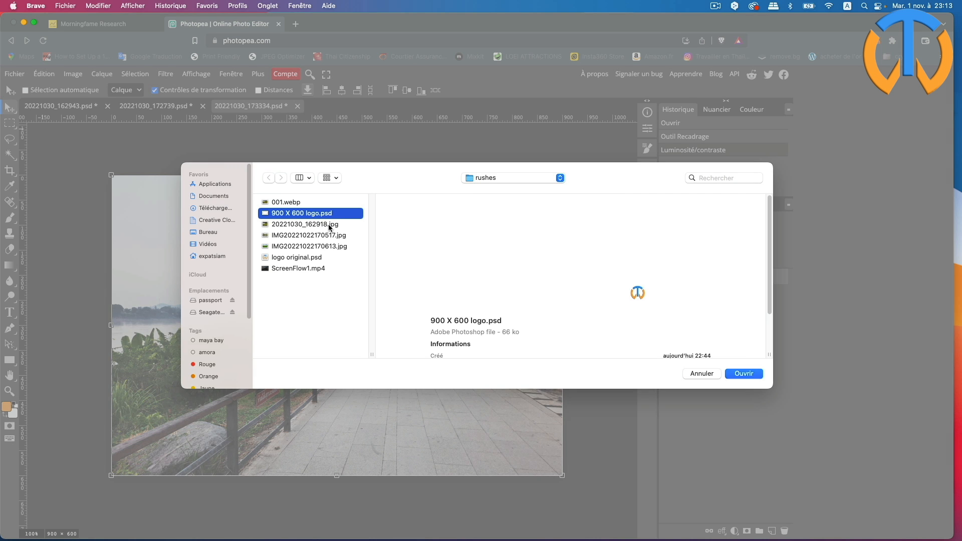
left_click(758, 375)
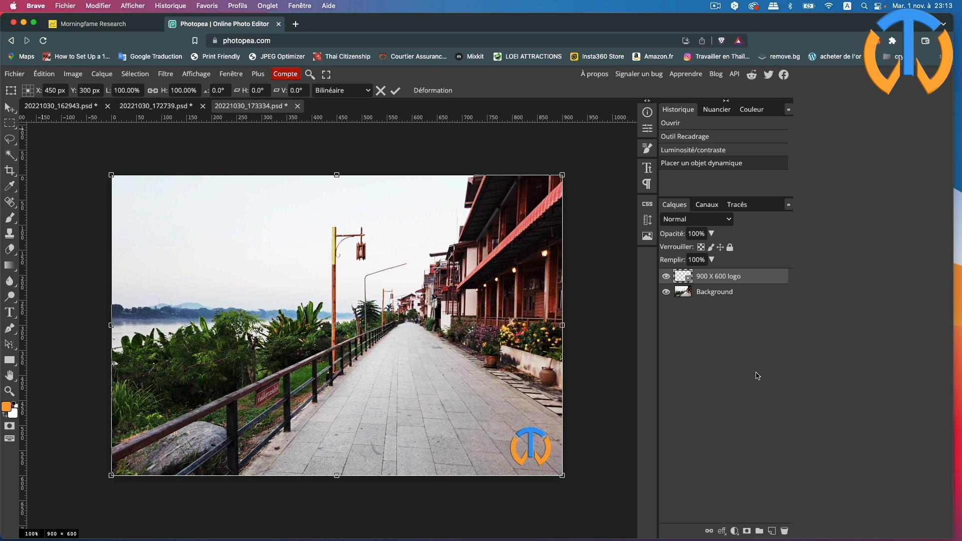
Place 900 X 600 logo.psd over the sunset river photo in 20221030_172739.psd.
left_click(164, 107)
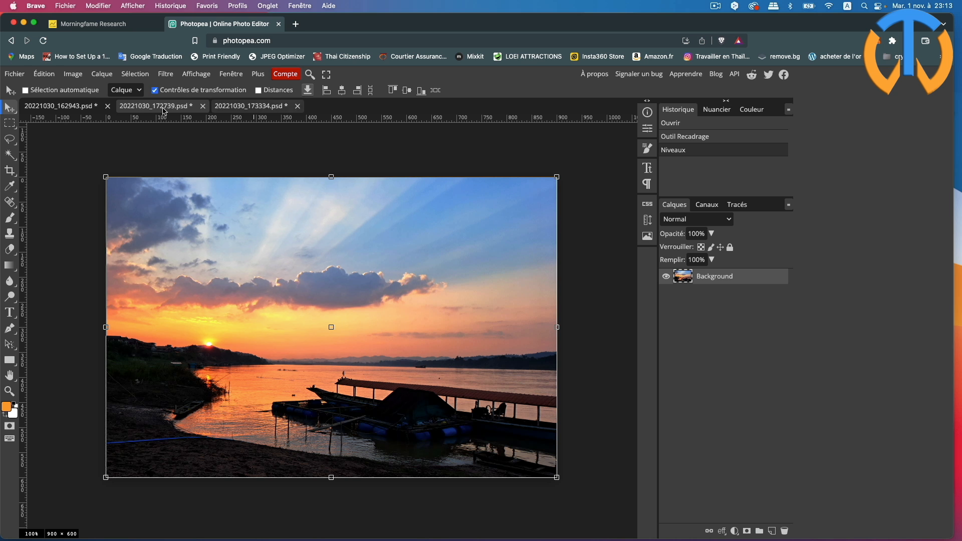
left_click(14, 75)
left_click(23, 118)
left_click(288, 213)
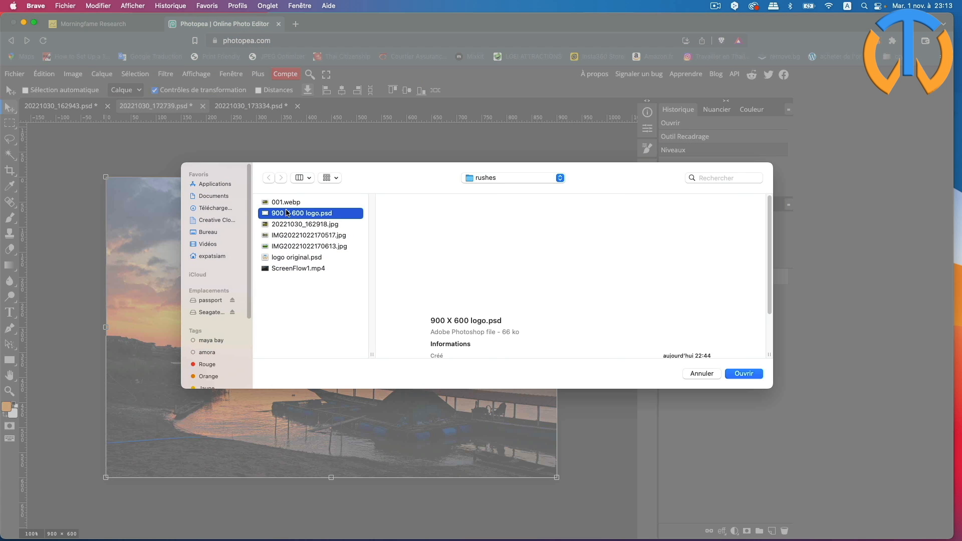
left_click(744, 374)
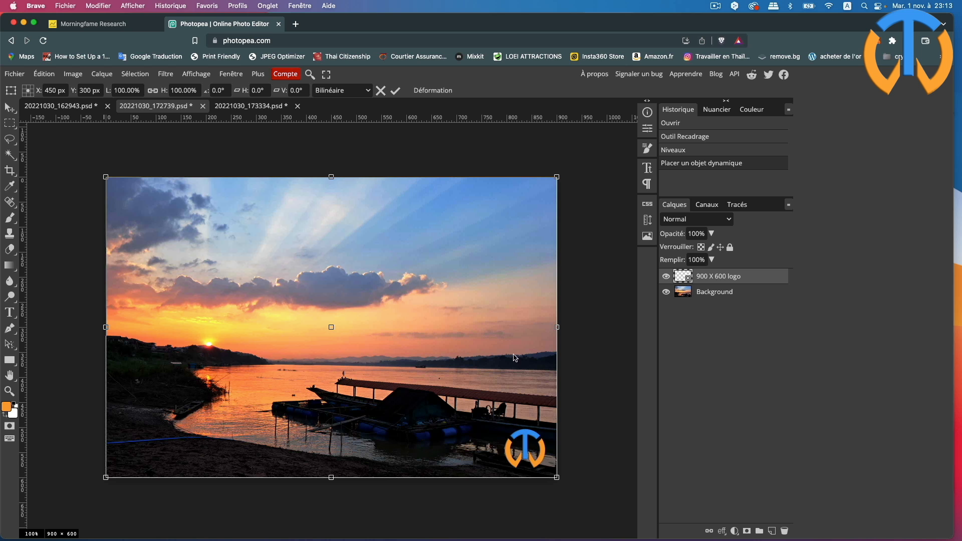
Place 900 X 600 logo.psd from the rushes folder over the conifer tree photo in 20221030_162943.psd.
left_click(71, 107)
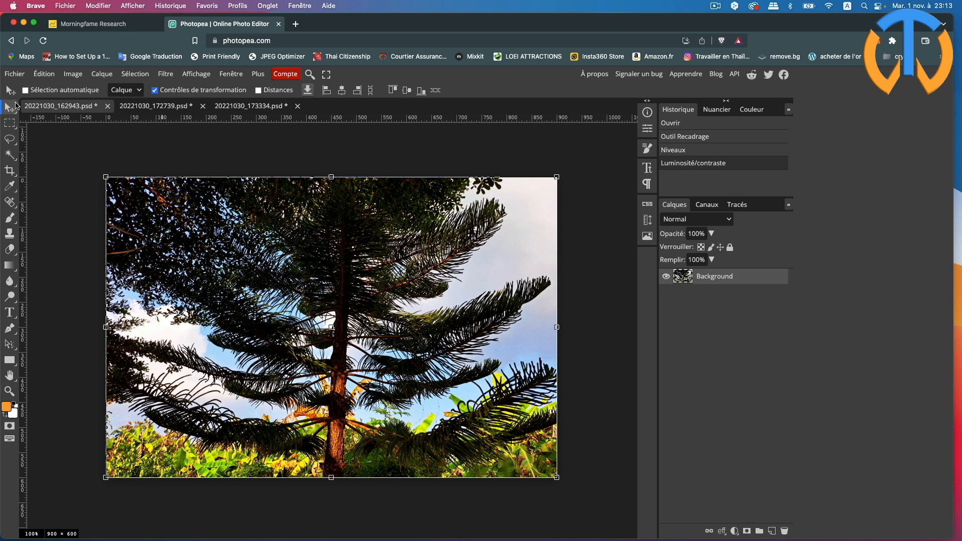
left_click(14, 73)
left_click(21, 120)
left_click(308, 214)
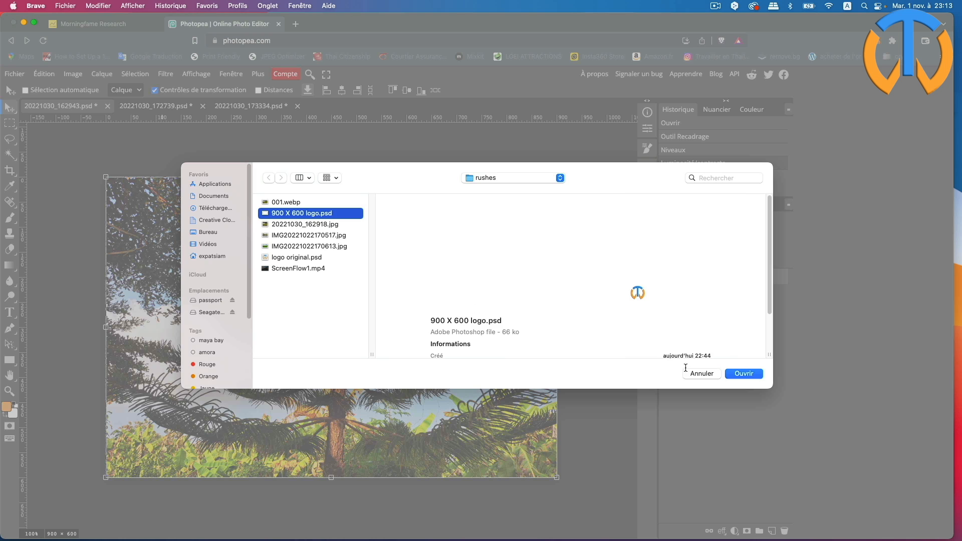
left_click(734, 381)
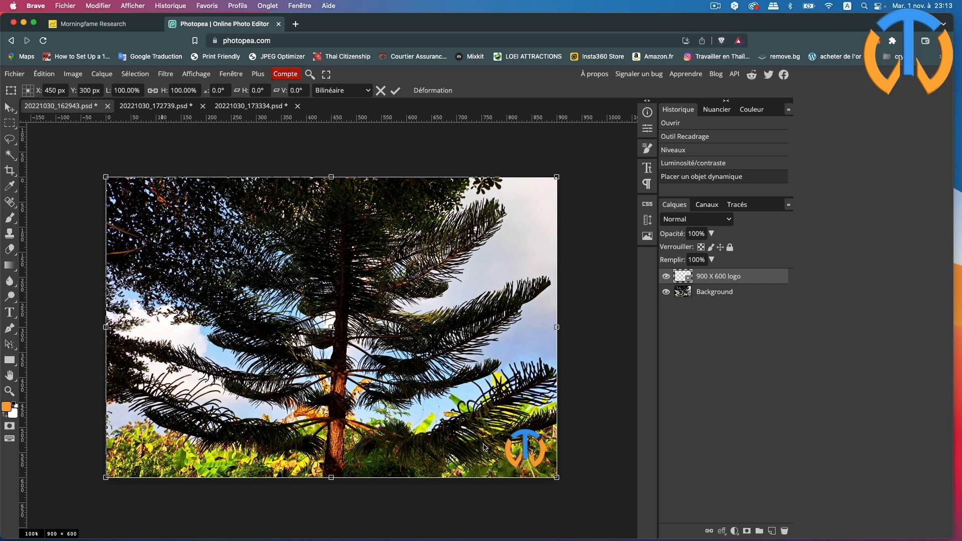
Open the WebP export options for the watermarked conifer tree photo.
left_click(14, 74)
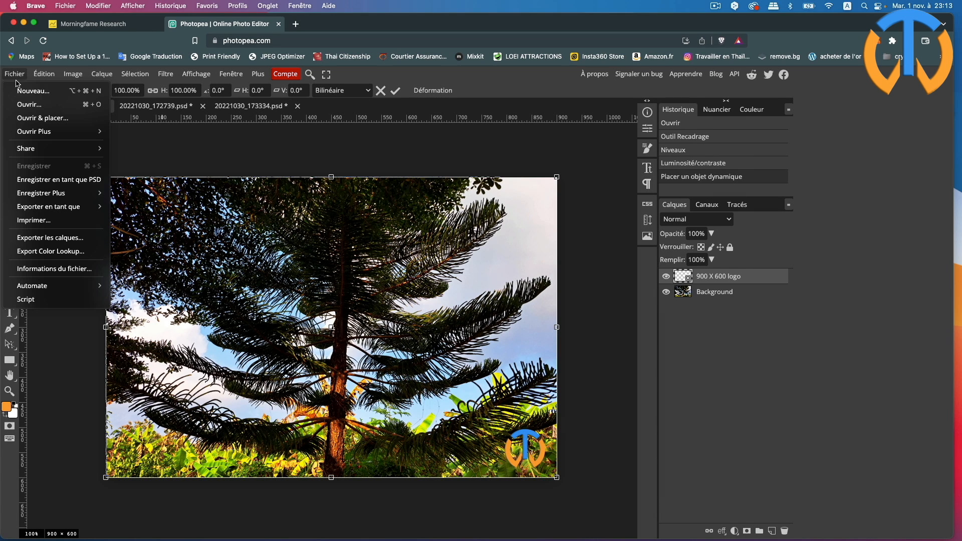
mouse_move(53, 210)
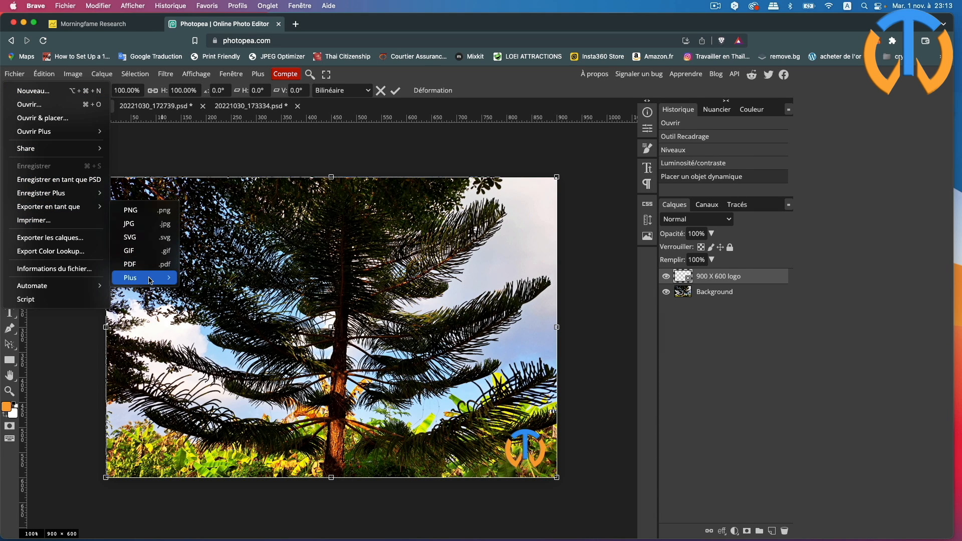
mouse_move(151, 278)
left_click(204, 282)
left_click(392, 186)
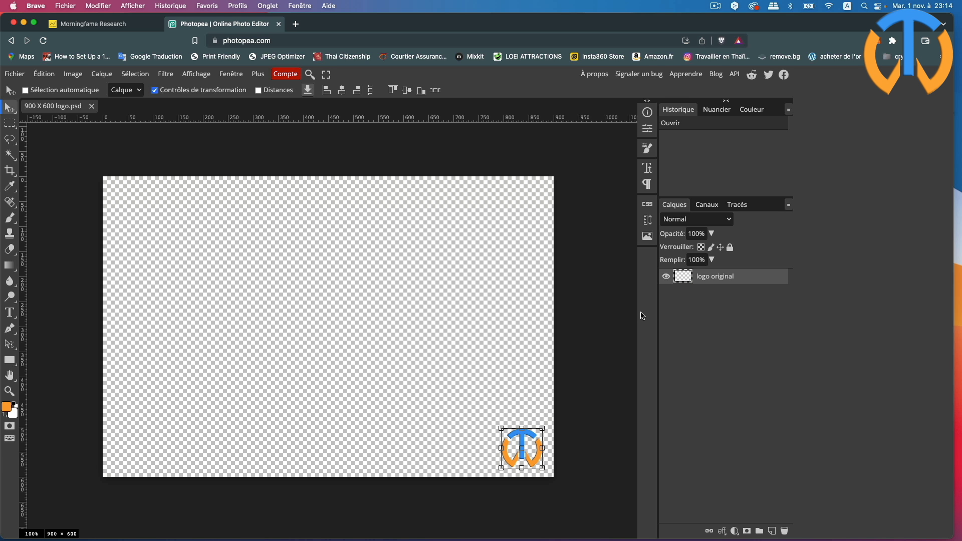
Create a new project 1200 pixels wide and 400 pixels high with a transparent background.
left_click(23, 77)
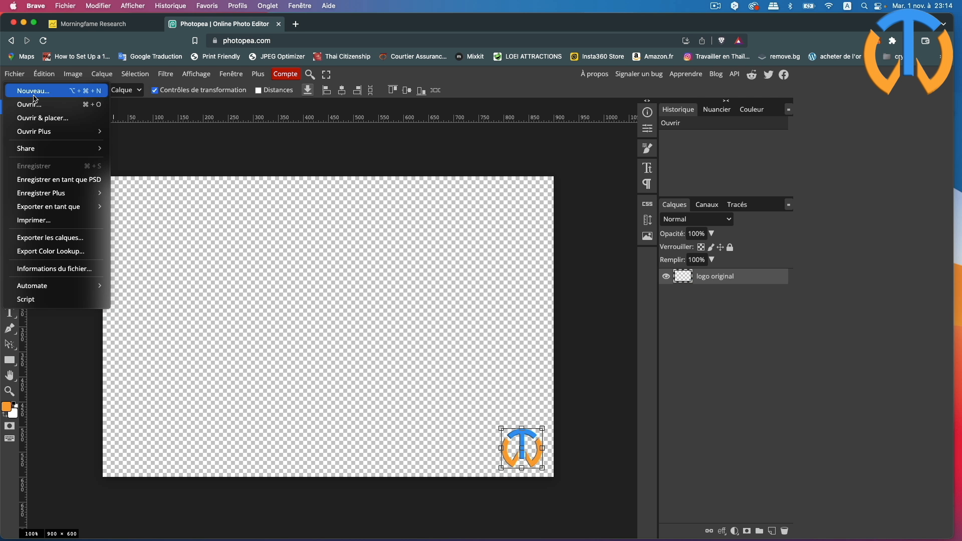
left_click(29, 91)
left_click_drag(86, 136, 56, 136)
type("1200")
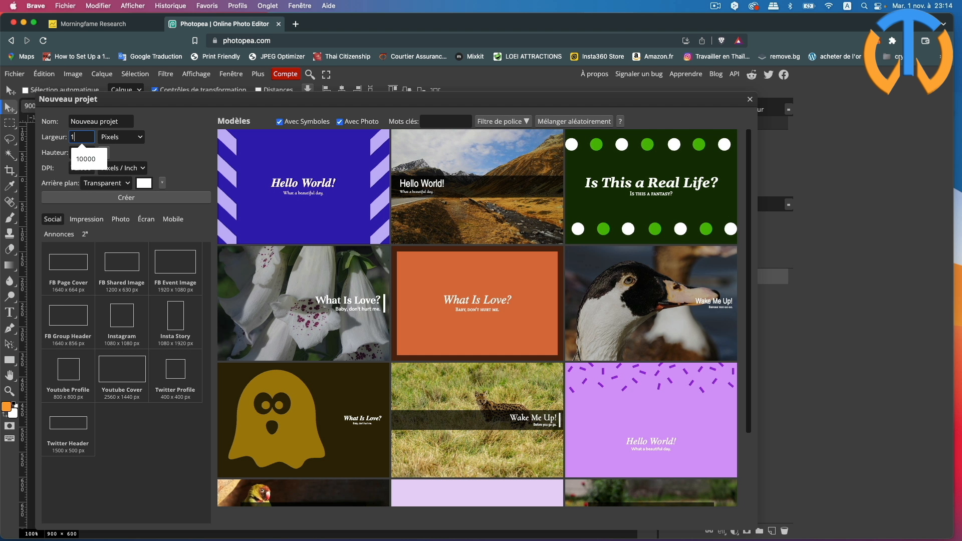
key("Tab")
type("400")
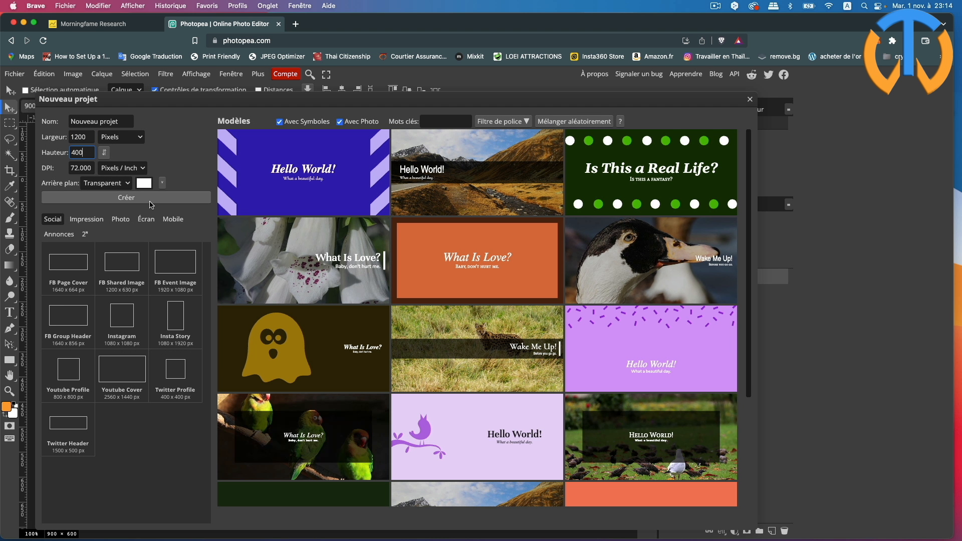
left_click(123, 198)
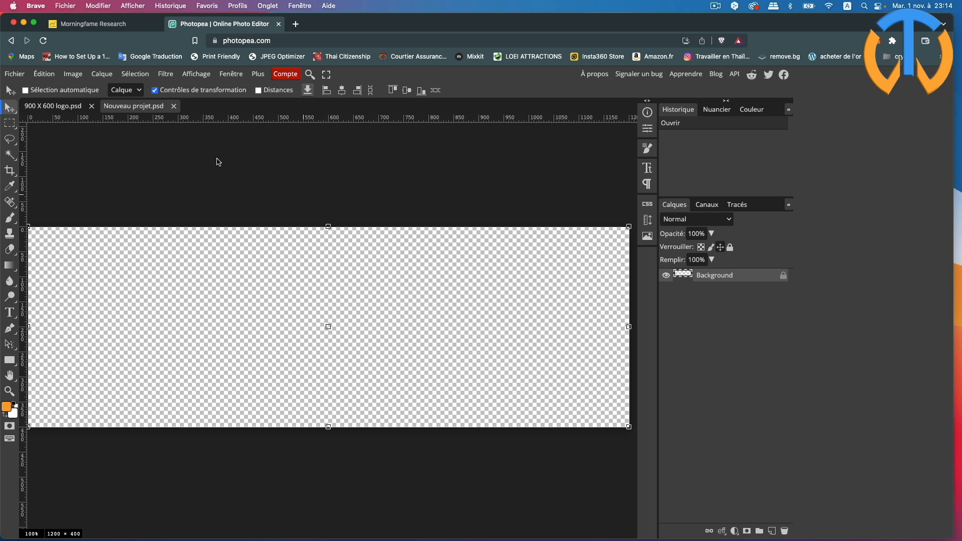
Copy the logo layer from 900 X 600 logo.psd and paste it into the 1200 by 400 project, allowing clipboard access.
left_click(77, 107)
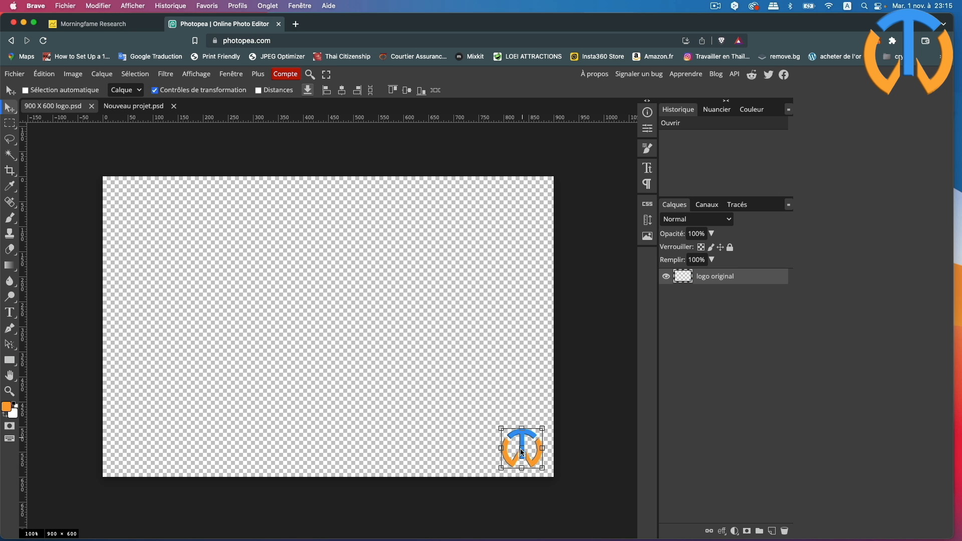
left_click(47, 75)
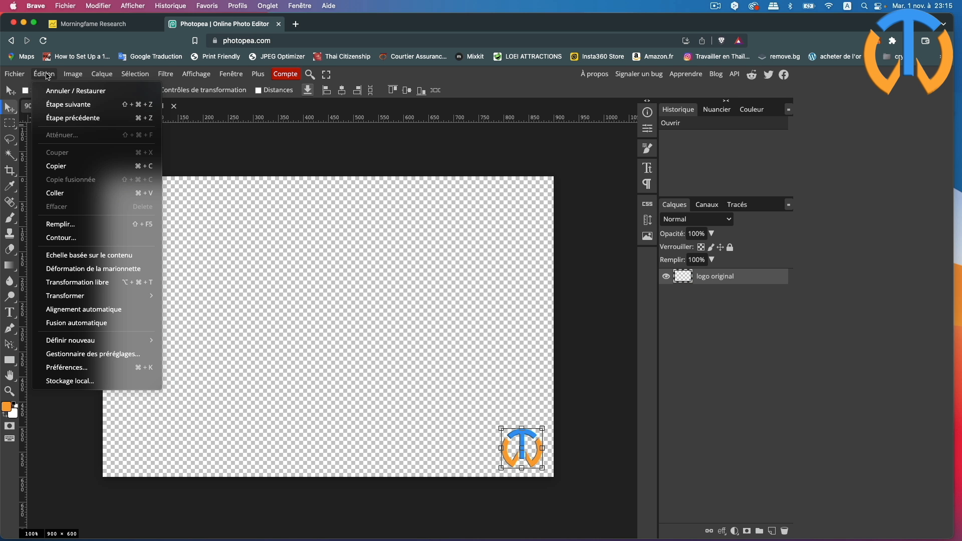
left_click(66, 165)
left_click(142, 110)
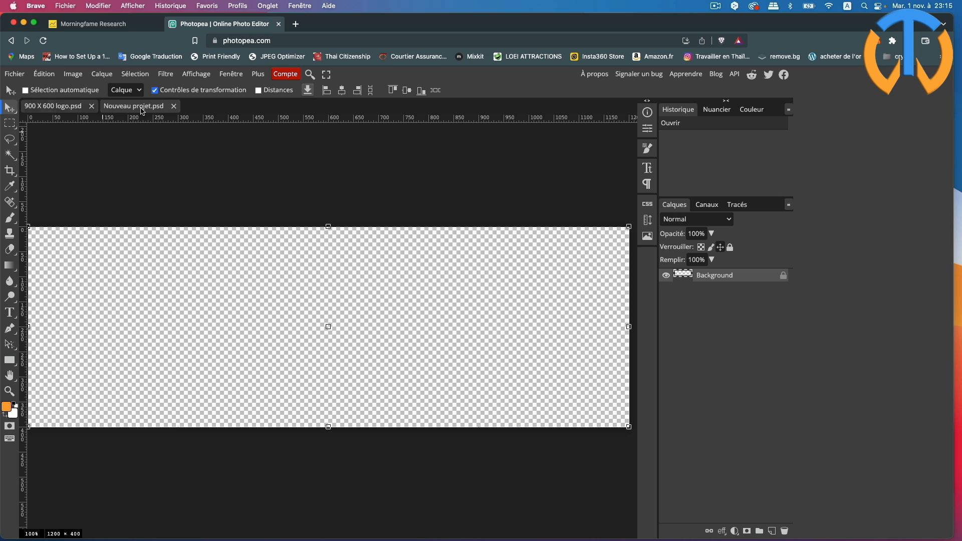
left_click(54, 76)
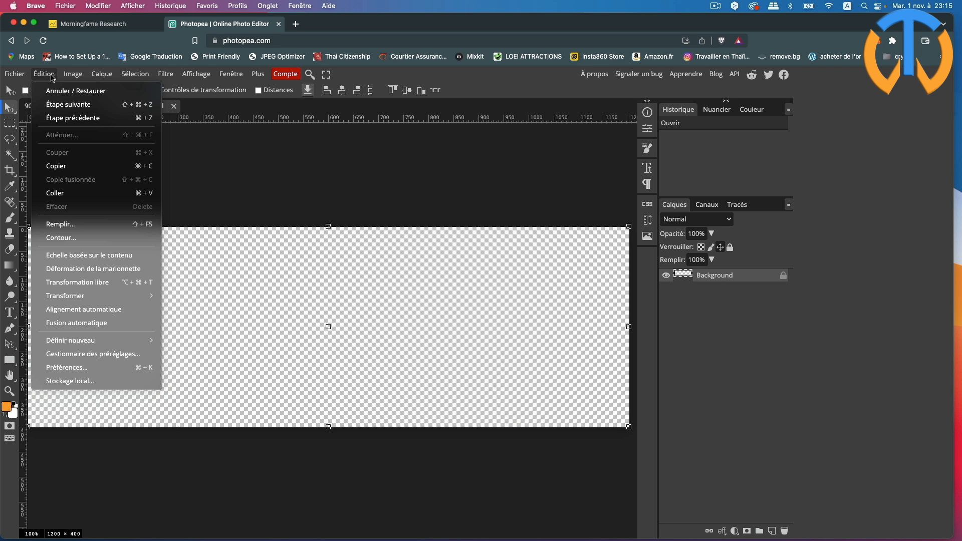
left_click(66, 192)
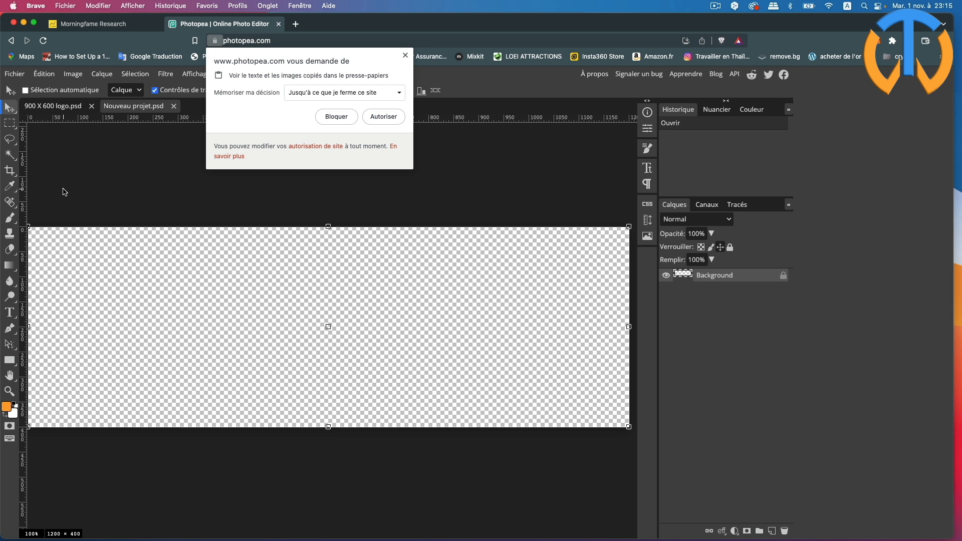
left_click(384, 144)
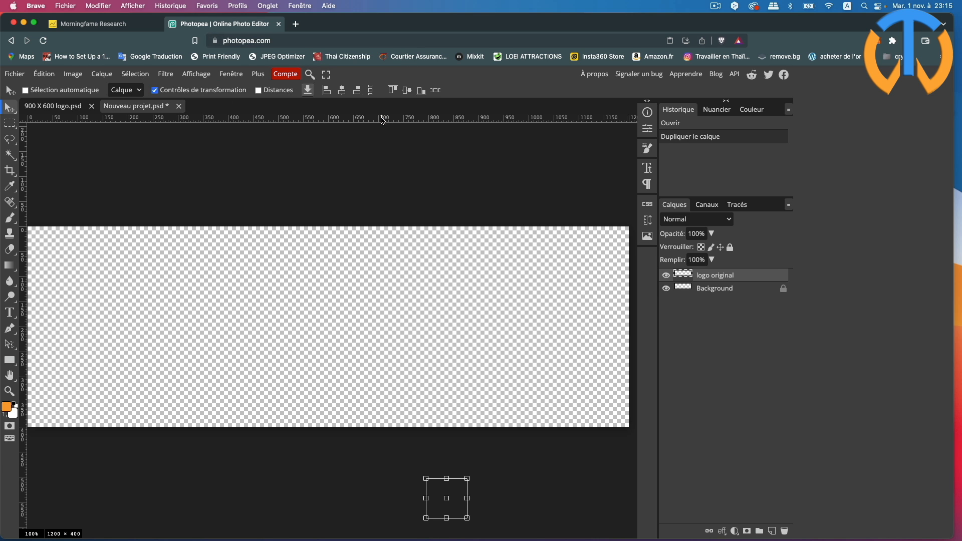
Move the pasted logo into the canvas's lower-right corner and compare its placement with 900 X 600 logo.psd.
left_click_drag(455, 511, 609, 414)
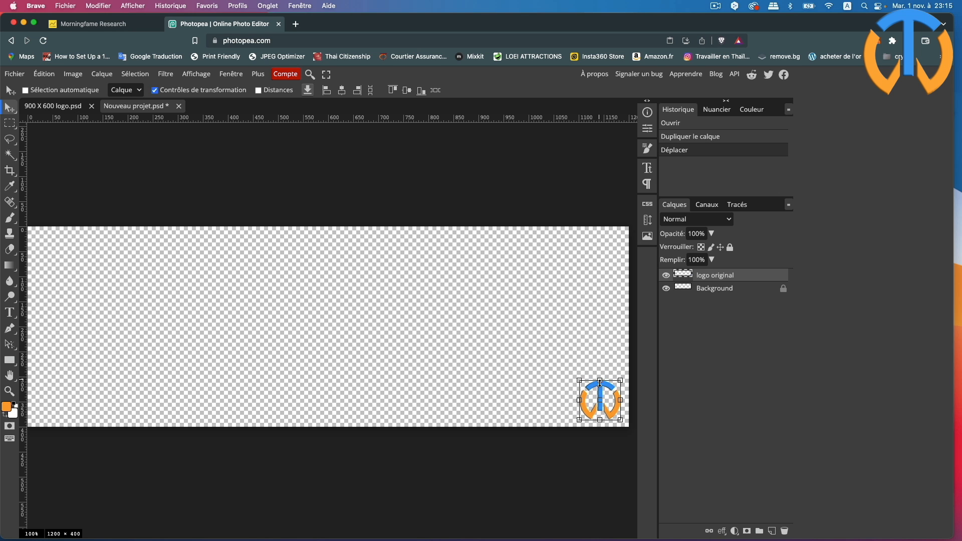
left_click(65, 110)
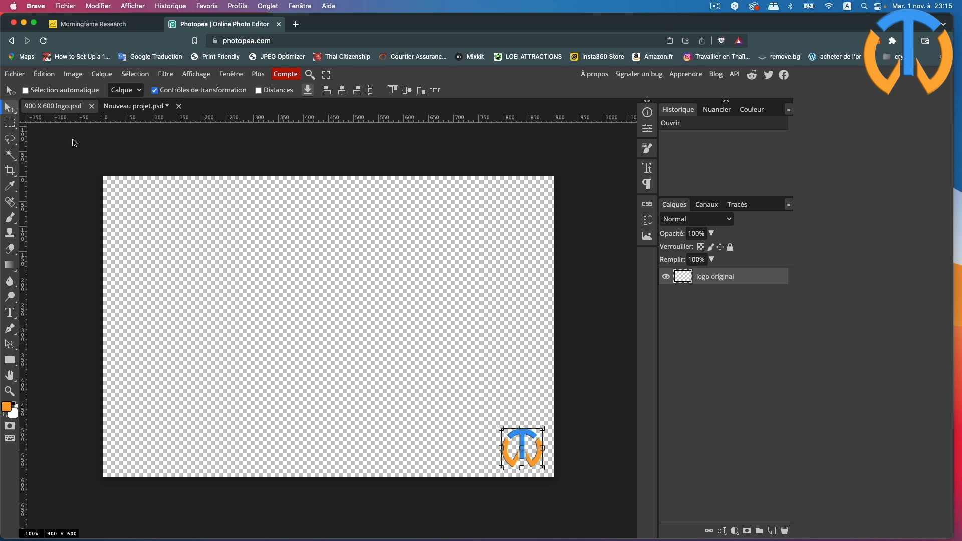
left_click(141, 109)
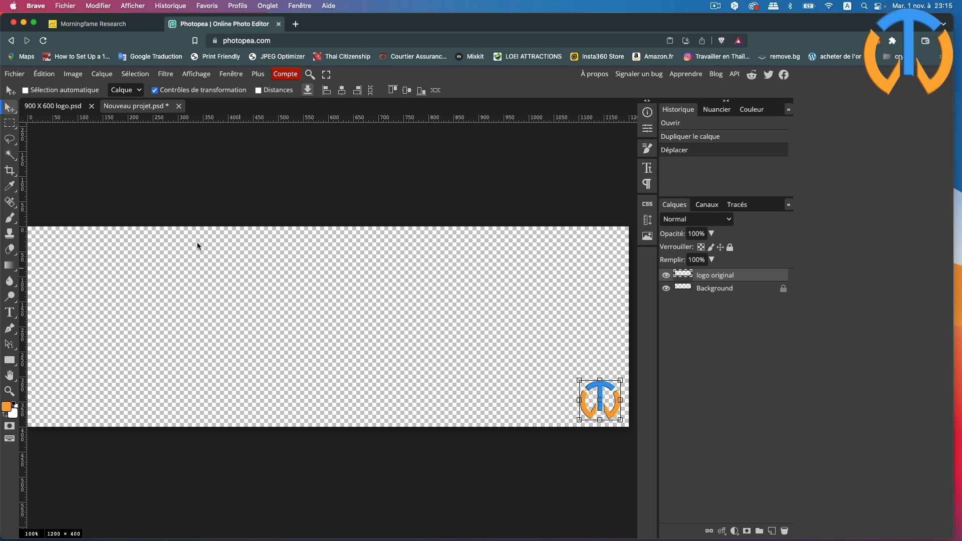
Save the new overlay as a PSD named 1200 X 400 logo in the rushes folder.
left_click(11, 76)
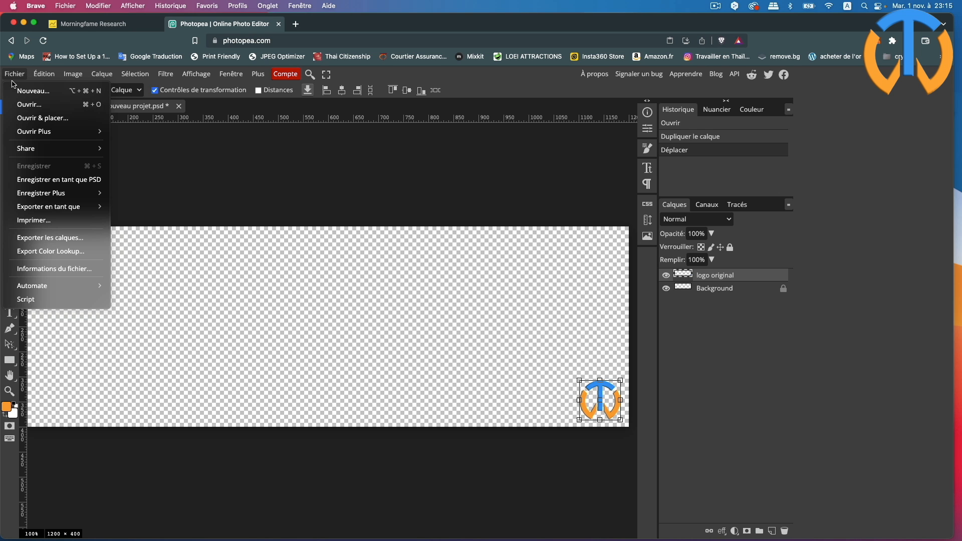
left_click(57, 184)
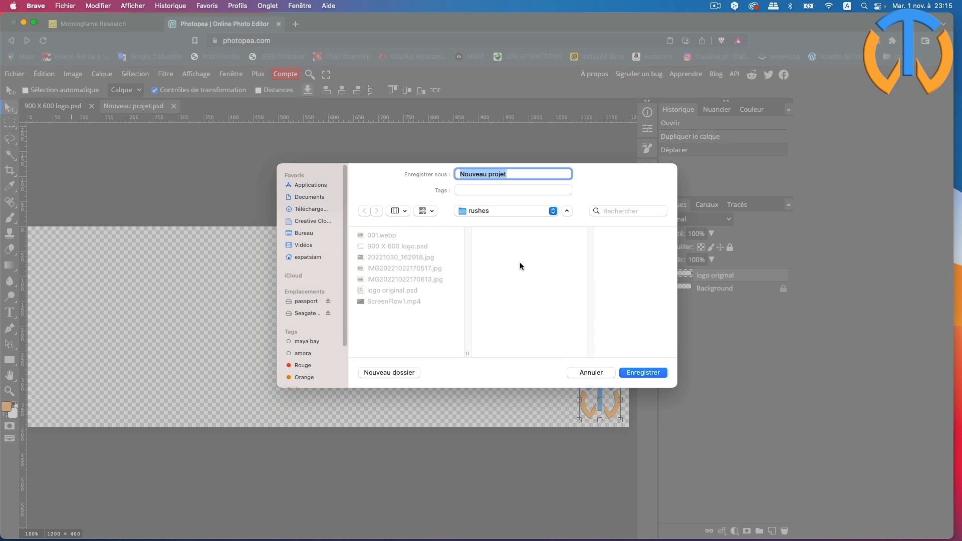
type("1200 X 400 logo")
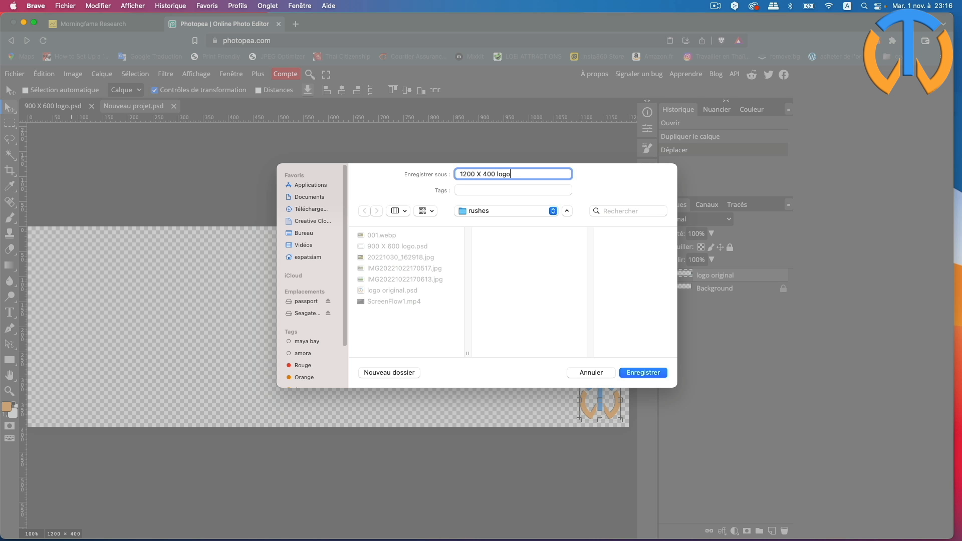
left_click(645, 377)
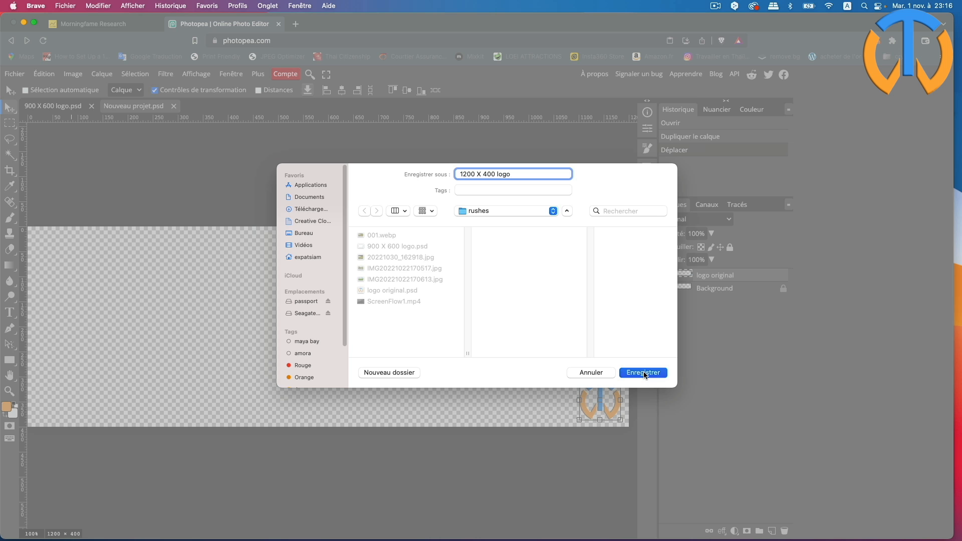